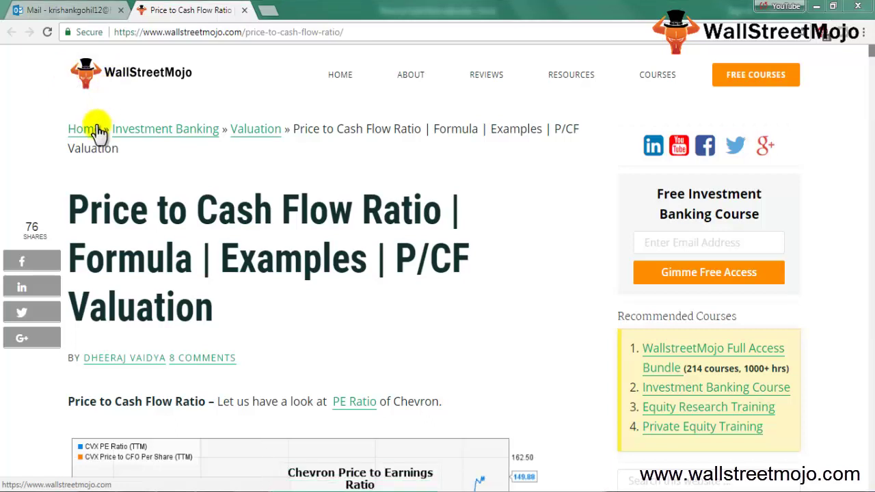
Read the Price to Cash Flow Ratio article's title and examine the chart comparing Chevron's PE and price to cash flow ratios
drag(68, 208, 445, 205)
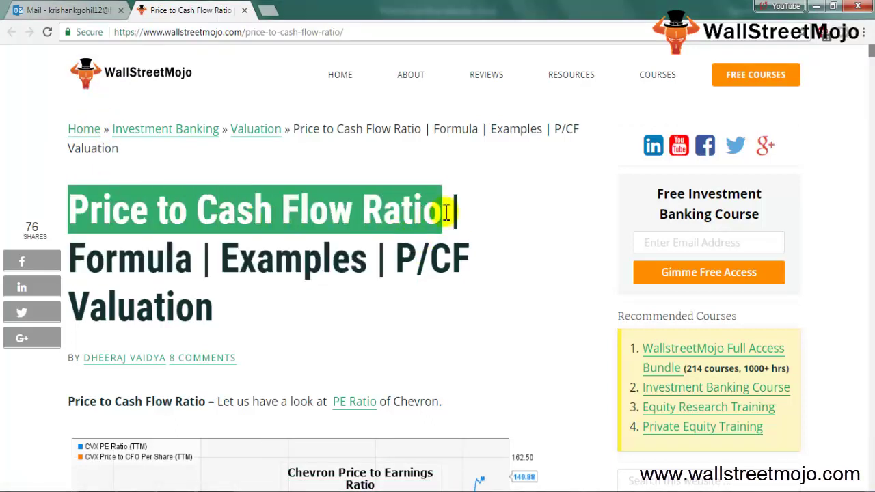
drag(70, 248, 370, 254)
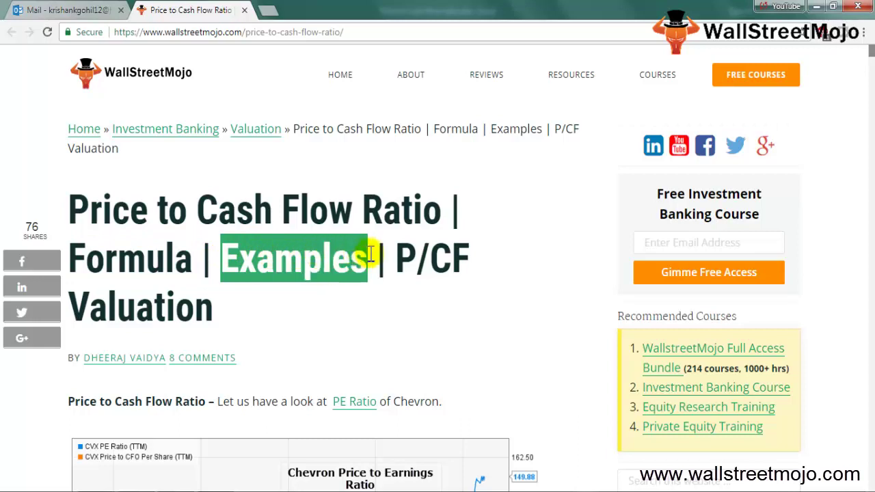
click(328, 333)
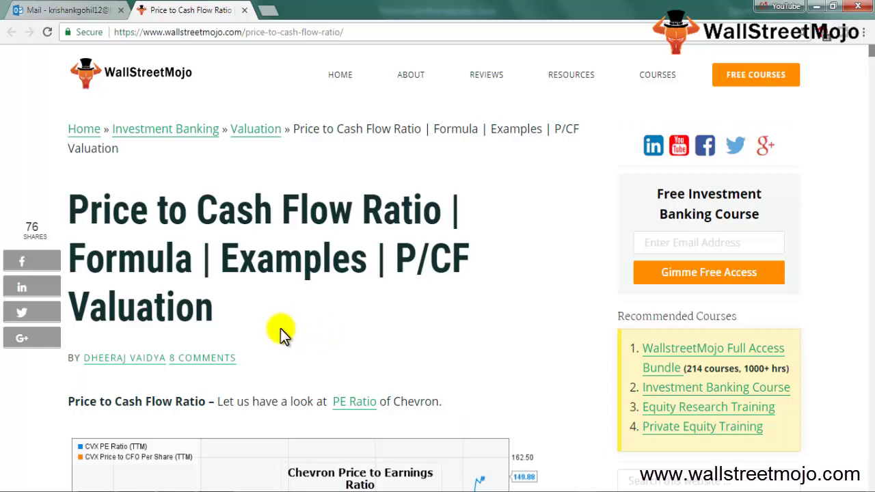
scroll(280, 328, down, 4)
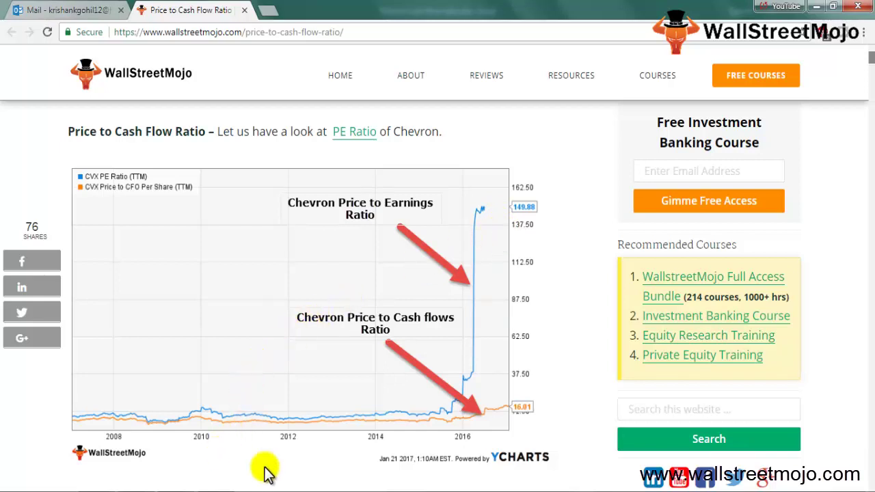
scroll(576, 287, down, 6)
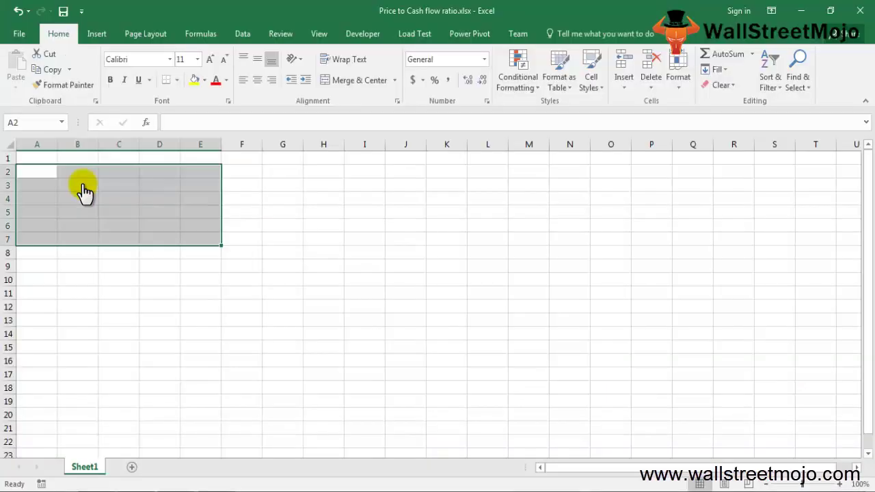
Enter the label "P to Cf" in cell B3 and the label "Operations" in cell B5
click(82, 195)
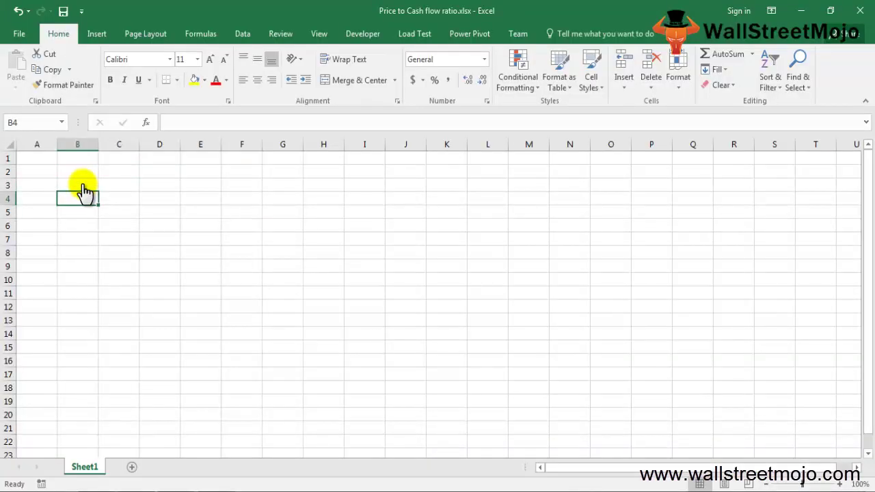
click(82, 185)
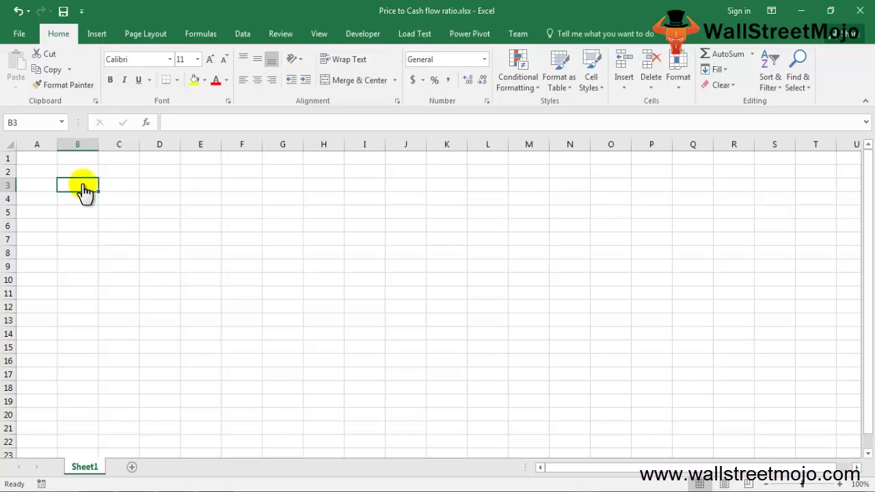
text(P to CF)
key(Return)
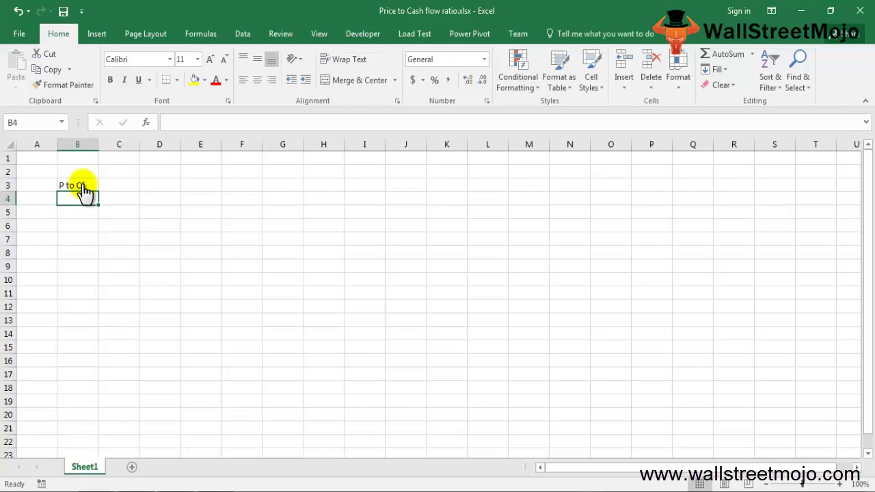
key(Down)
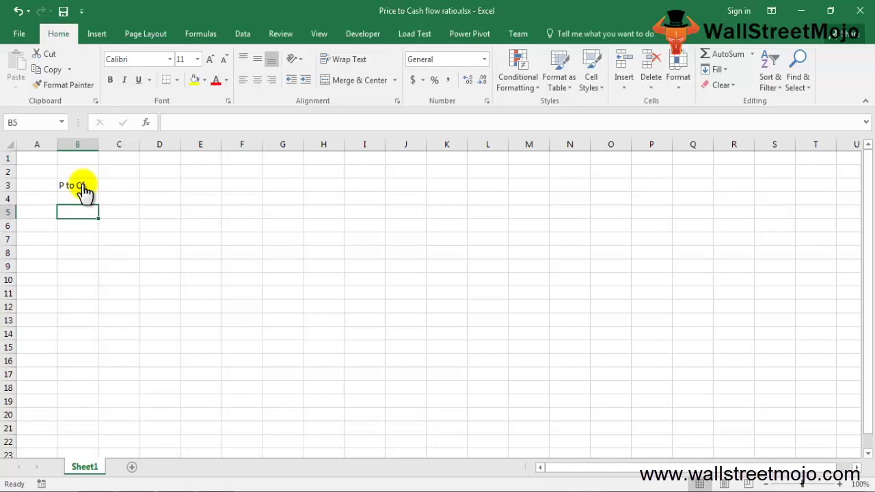
text(Operations)
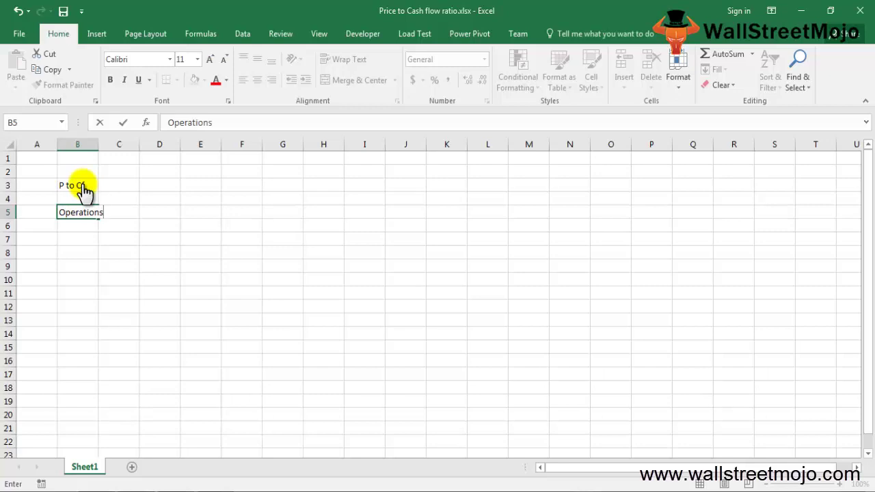
key(Return)
key(Up)
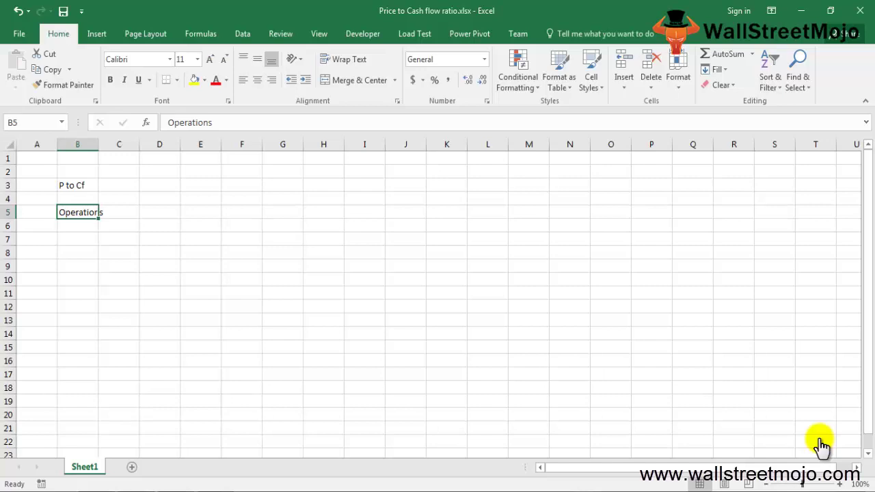
Enter the label "Net Income" in cell B8 and consult Chevron's operating activities statement in the browser article
key(Down)
key(Down)
key(Down)
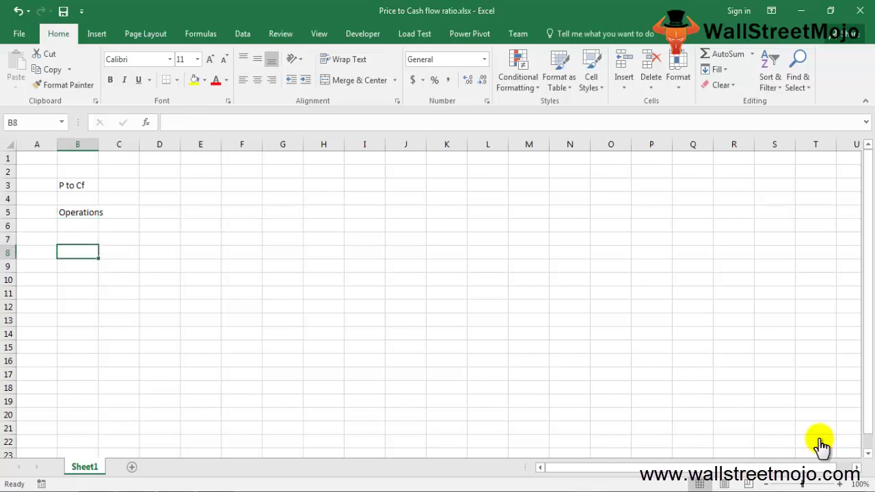
text(Net Income)
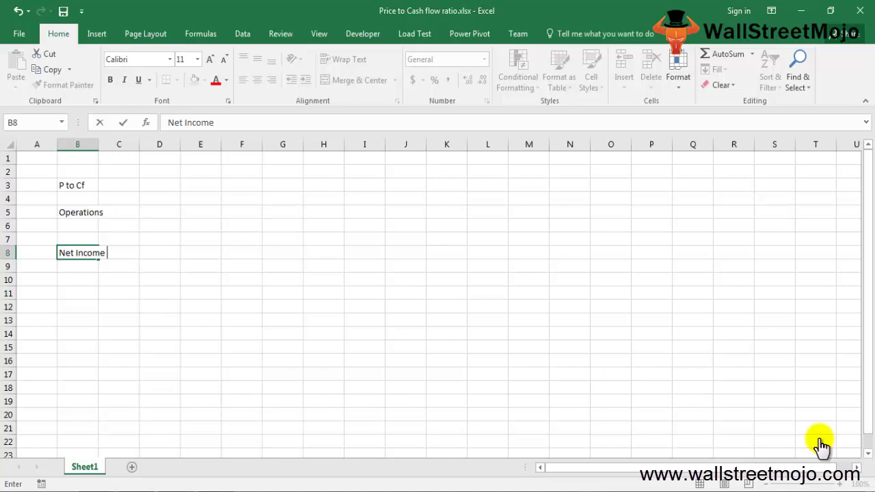
key(alt+Tab)
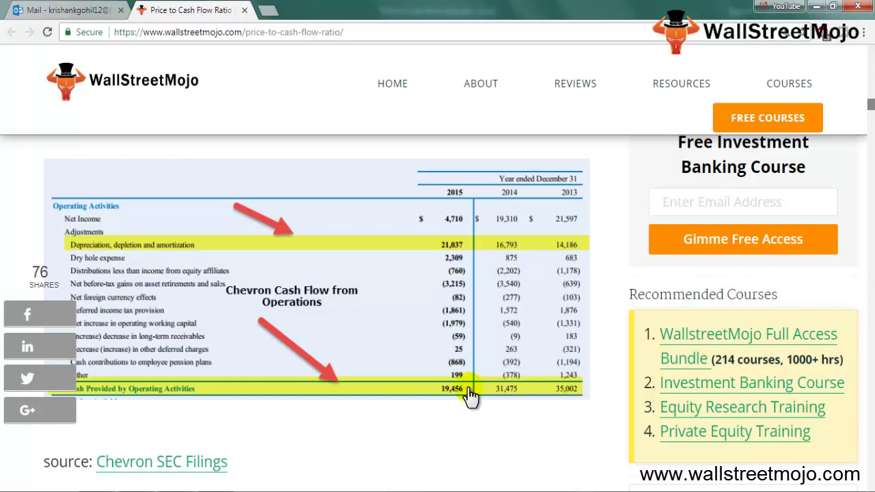
key(alt+Tab)
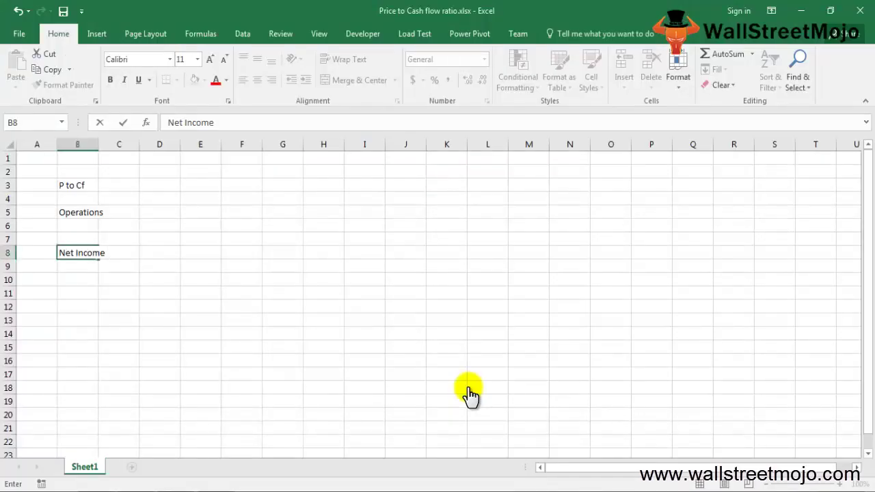
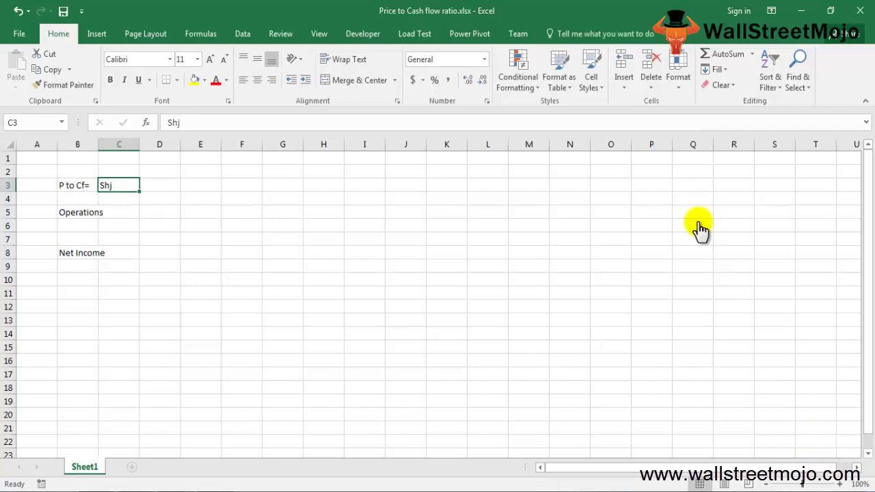
Correct cell C3 to "Share Price" and enter "Cash flow per share" beneath it in C4
key(F2)
key(BackSpace)
text(are Price)
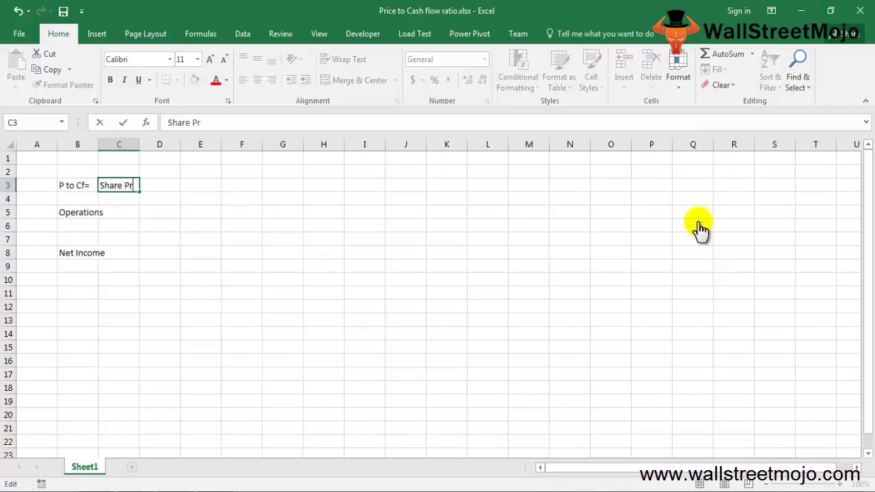
key(Return)
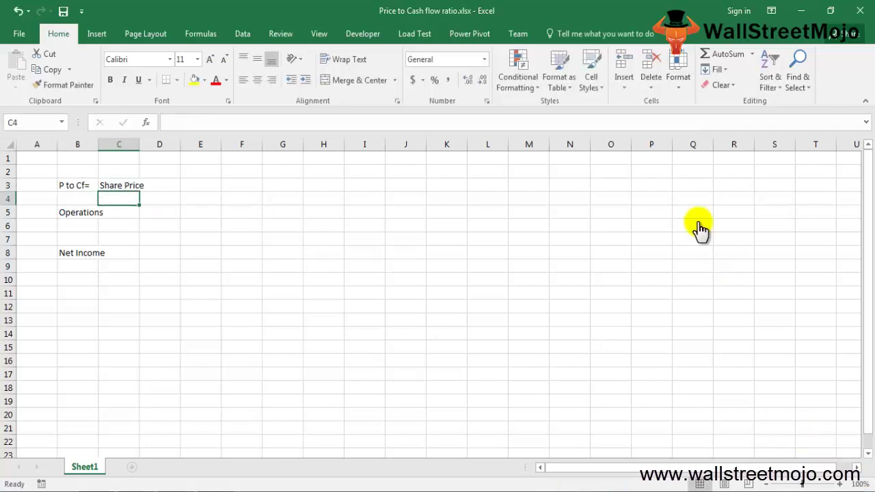
text(Cash flow per share)
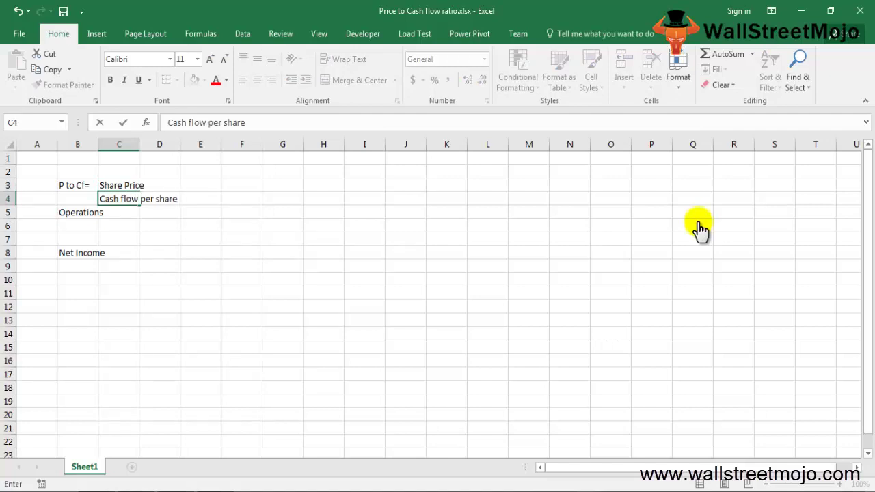
key(Return)
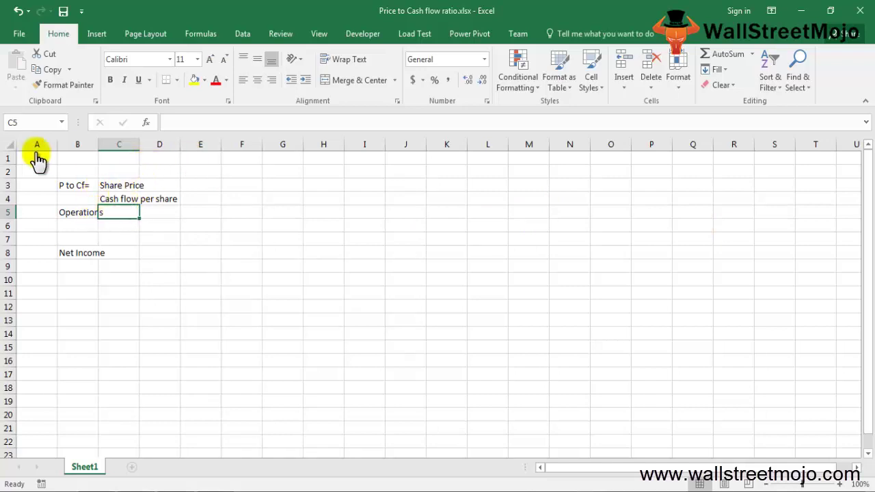
Enter "Operating" in cell E4 beside the cash flow per share label and "Shares" below it in E5
key(Up)
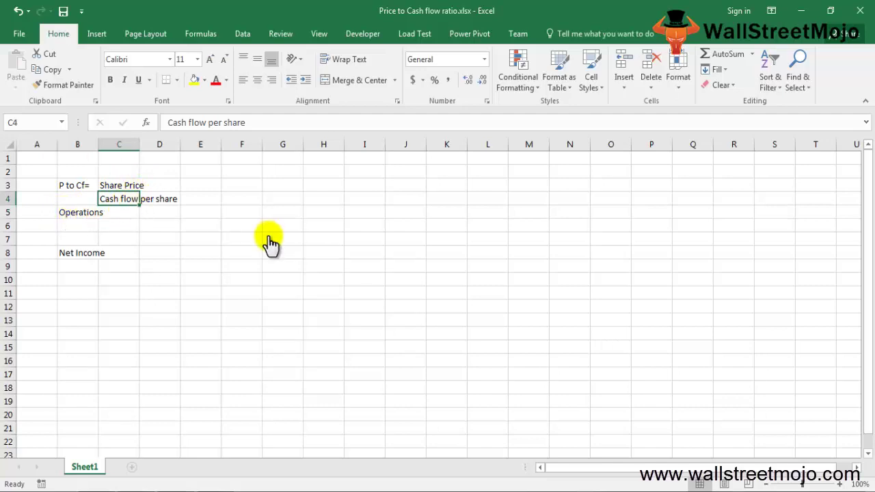
key(Right)
key(Right)
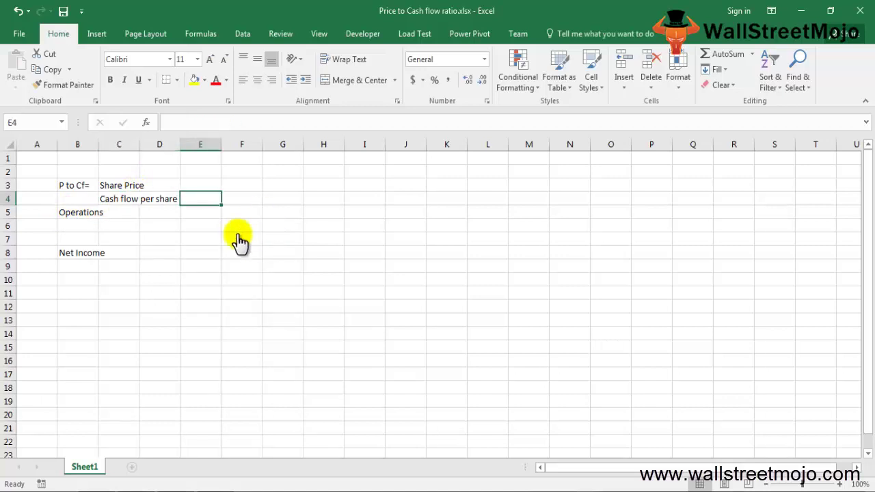
text(Operatingf)
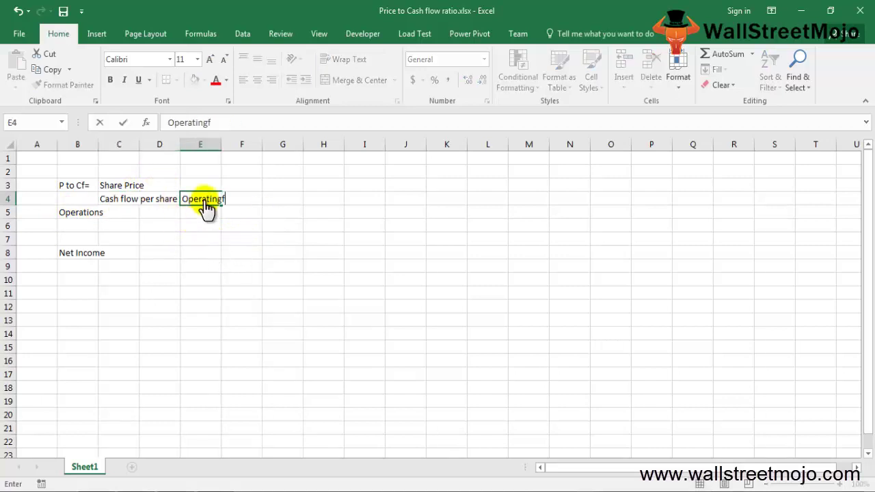
key(Return)
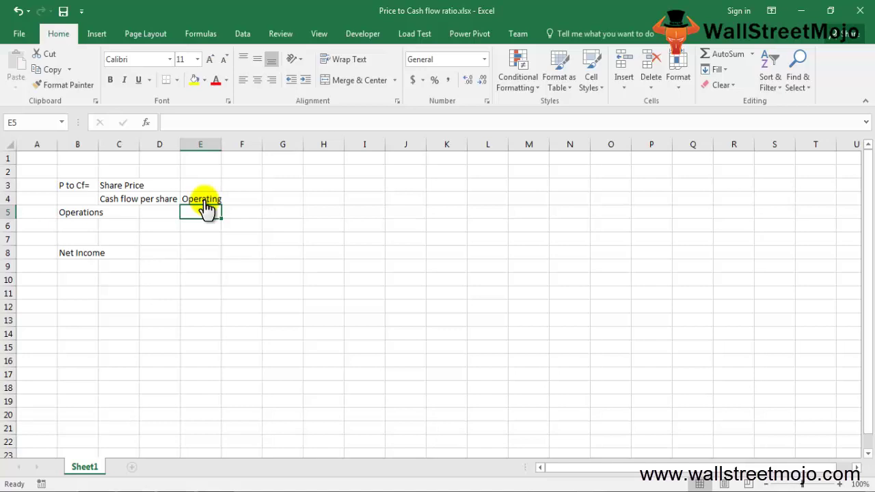
text(Shares)
key(Return)
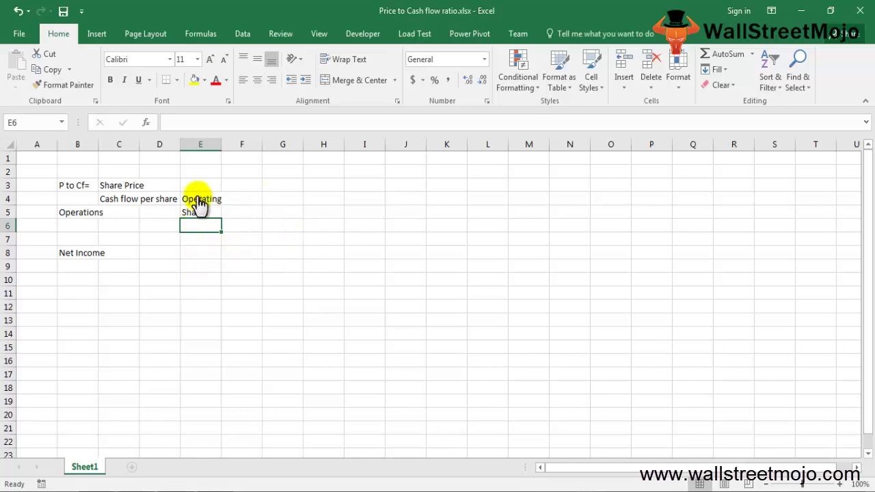
Lay out the cash flow per share formula with "CPS=" in H7, "Operating cash flow" in I7 and "o/s Shares" in I8
click(325, 240)
text(C)
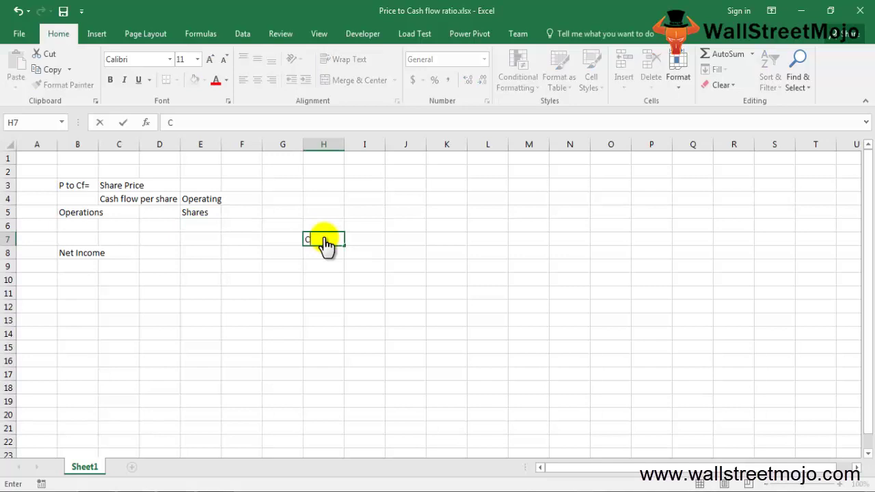
text(PS=)
key(Tab)
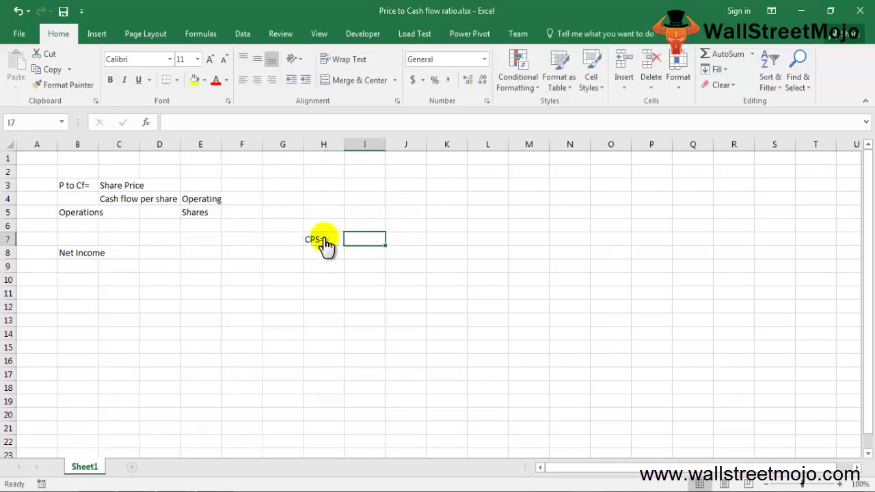
text(Operatin)
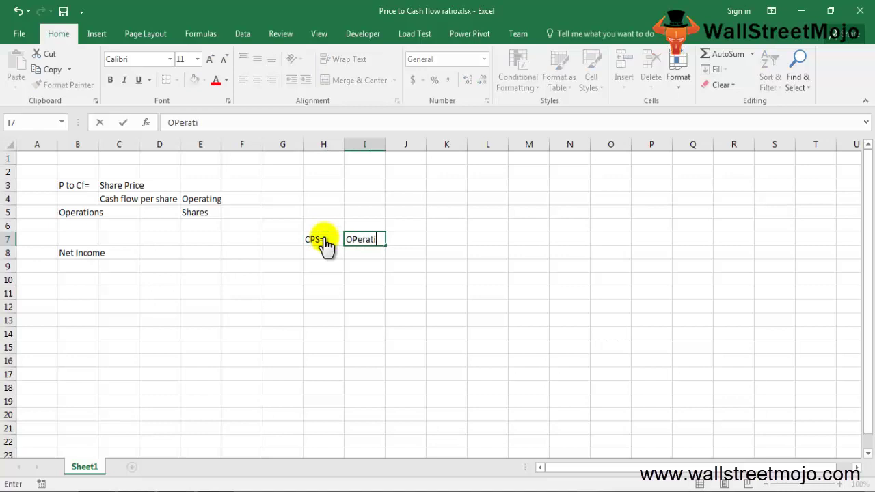
text(g cash flow)
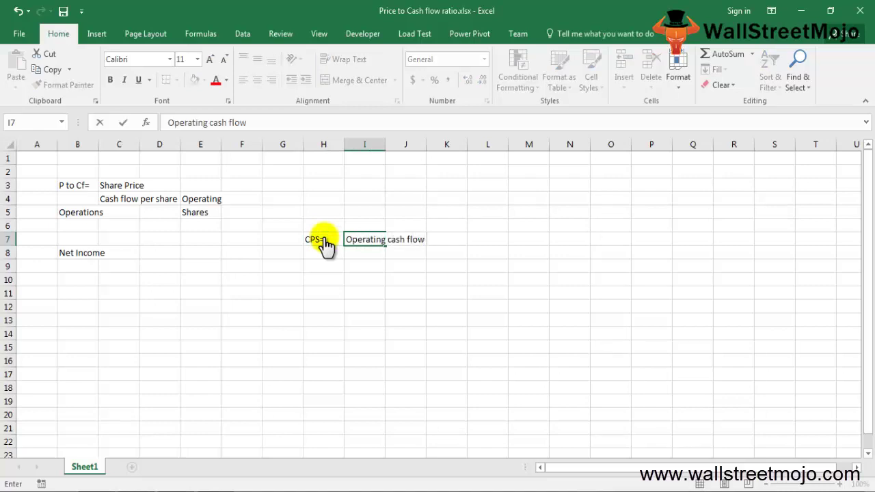
key(Return)
text(\)
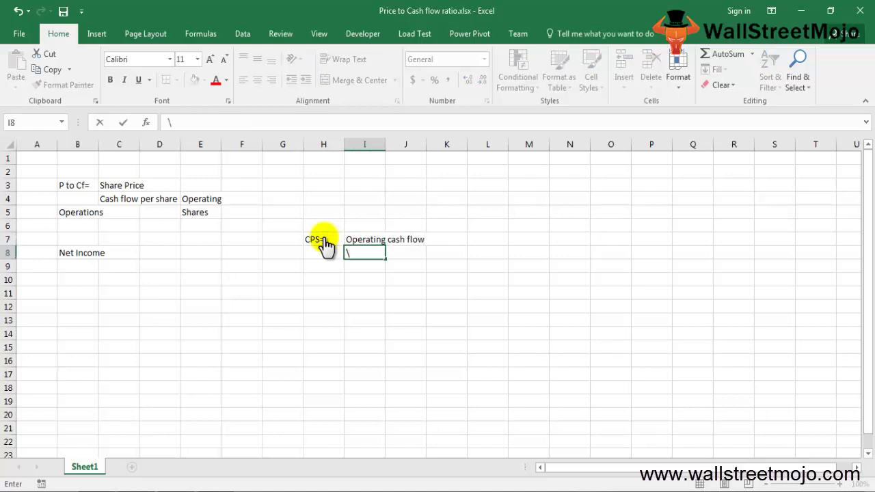
key(BackSpace)
text(o/s Shar)
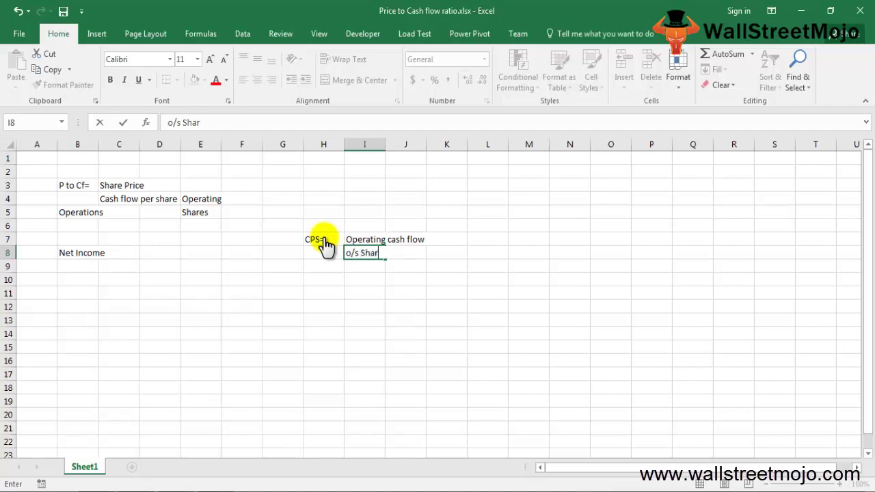
text(es)
key(Return)
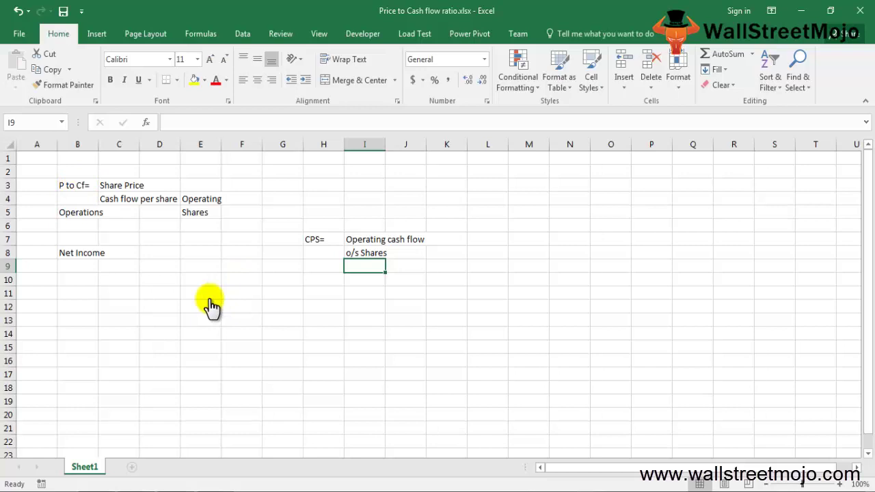
key(Up)
key(Up)
key(Left)
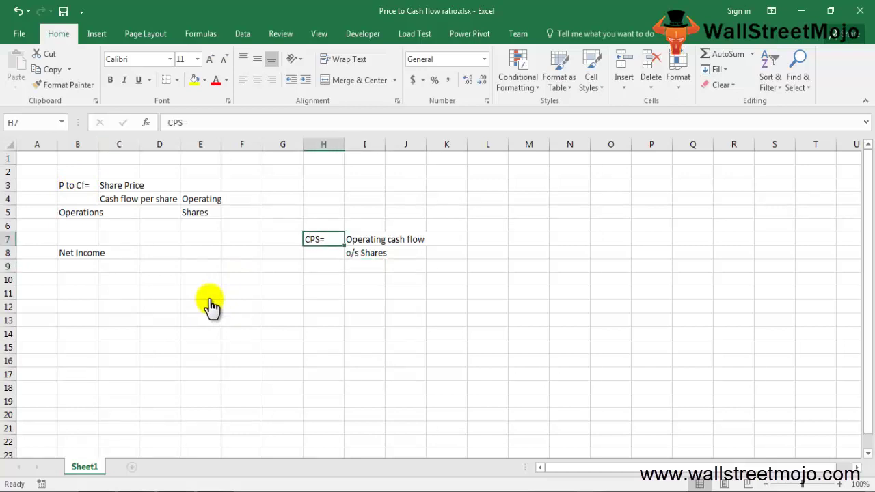
key(Up)
key(Up)
key(Up)
key(Up)
key(Left)
key(Left)
key(Left)
key(Left)
key(Left)
key(Left)
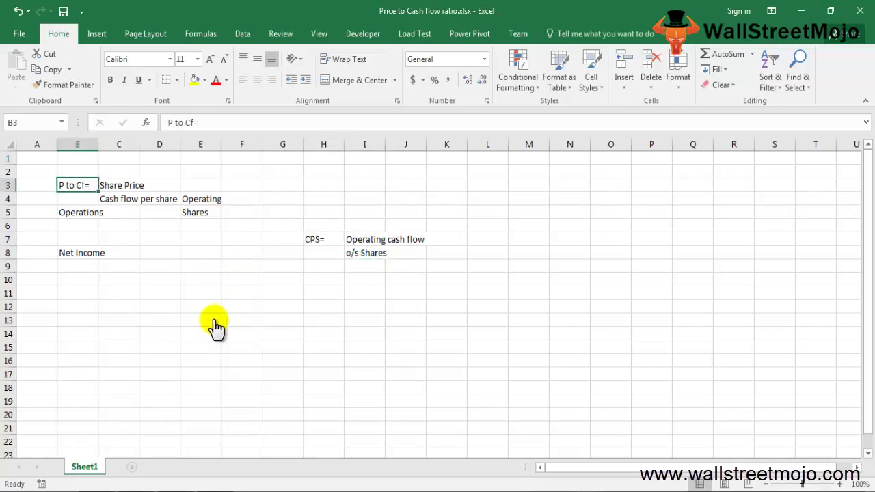
key(Right)
key(Right)
key(Right)
key(Down)
key(Down)
key(Down)
key(Down)
key(Down)
key(Down)
key(Down)
key(Down)
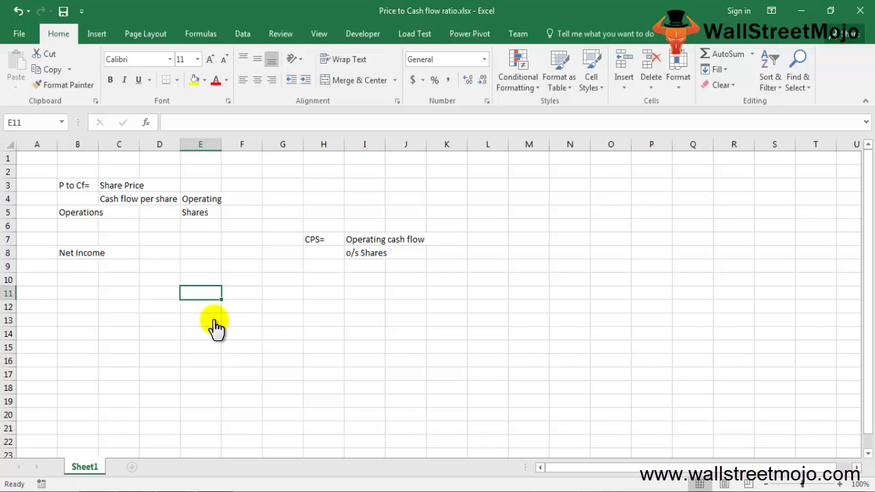
Enter the label "Non cash" in cell E11
text(Non cash)
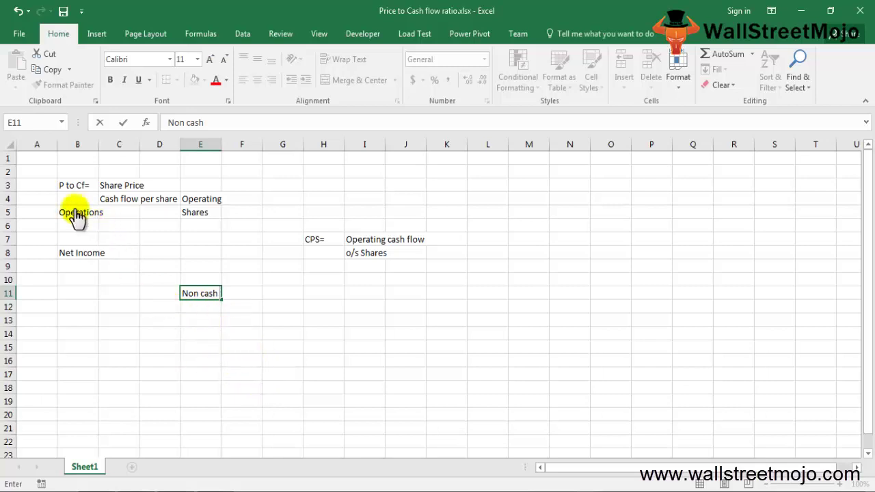
key(Return)
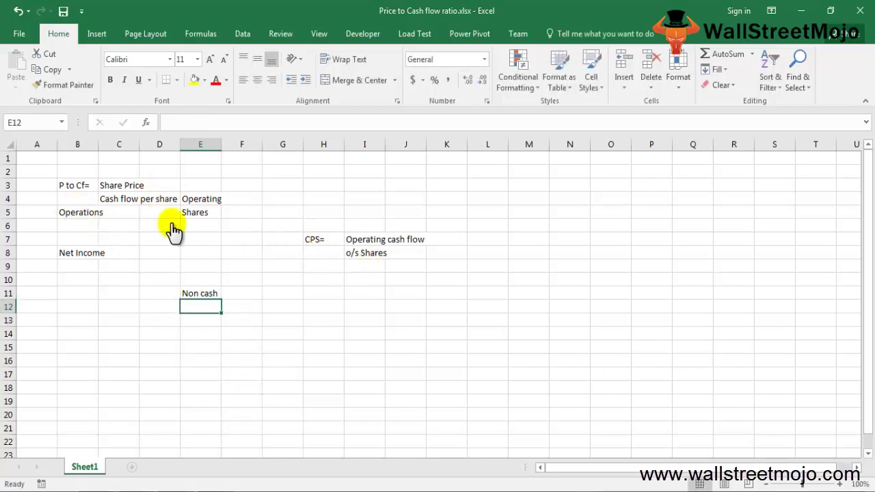
key(Up)
drag(159, 266, 200, 306)
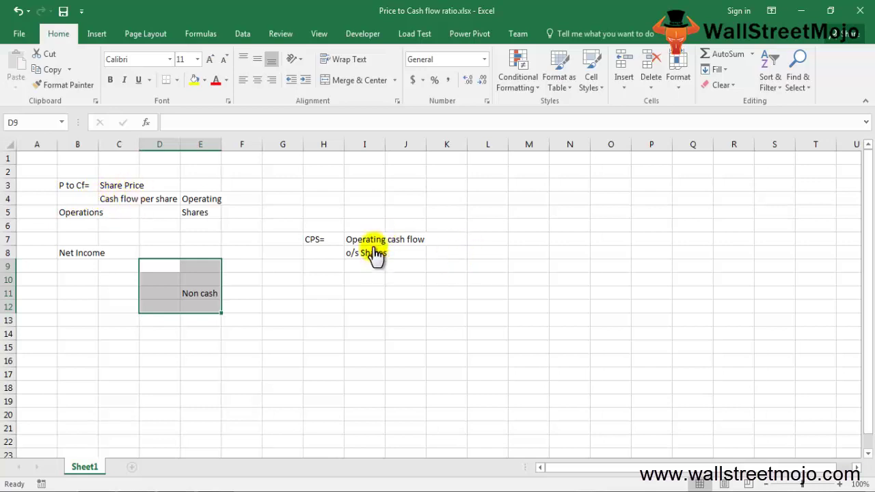
key(ctrl+z)
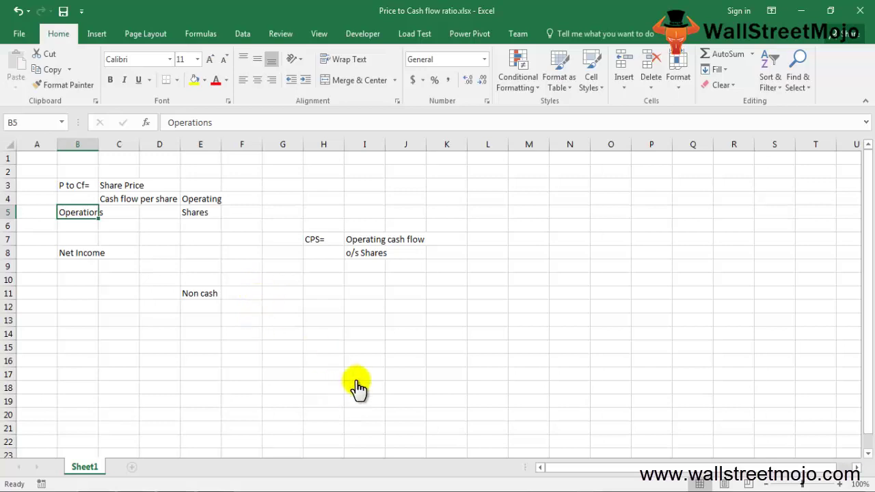
key(ctrl+z)
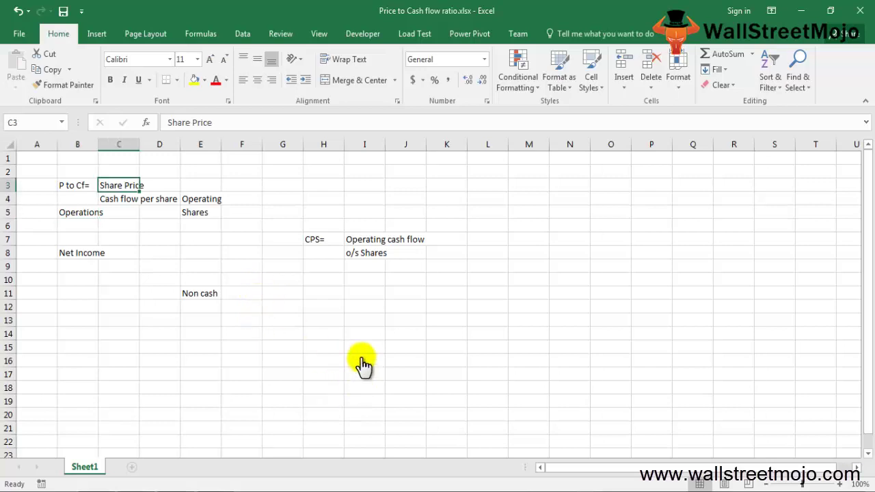
key(ctrl+z)
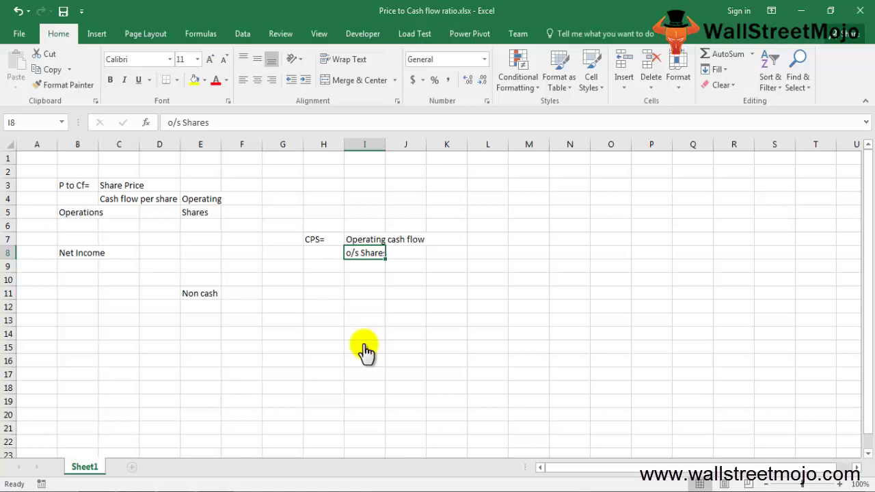
Enter the label "Optimal r" in cell I16, below the cash flow per share formula
click(365, 348)
key(Return)
text(Op)
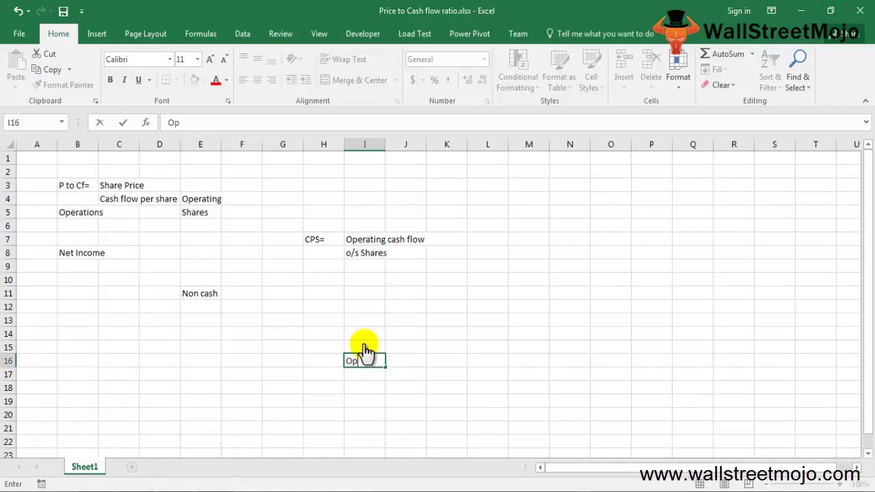
text(timal r)
key(Return)
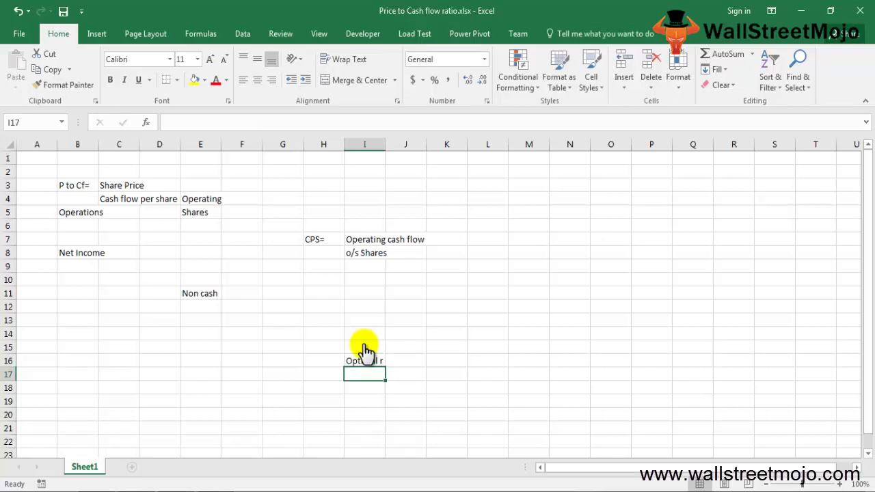
Enter "Higher" in cell I15 above the optimal label and "Lower" in I18 beneath it
click(366, 348)
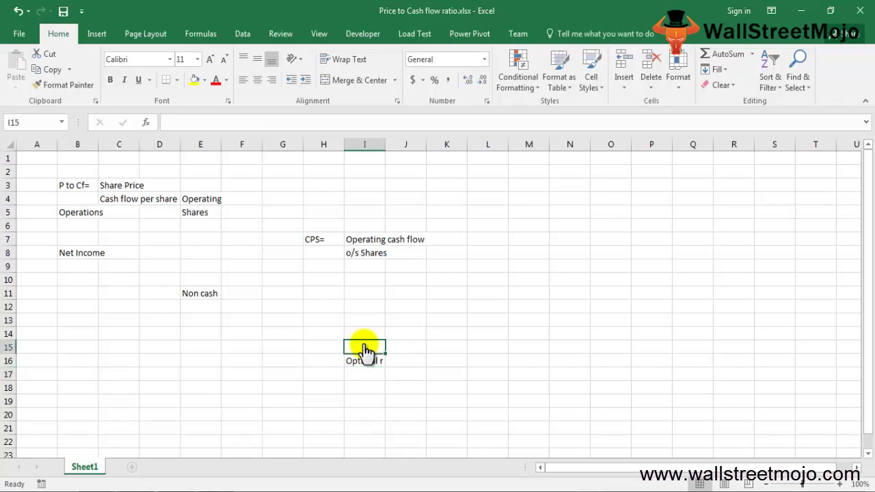
text(Higher)
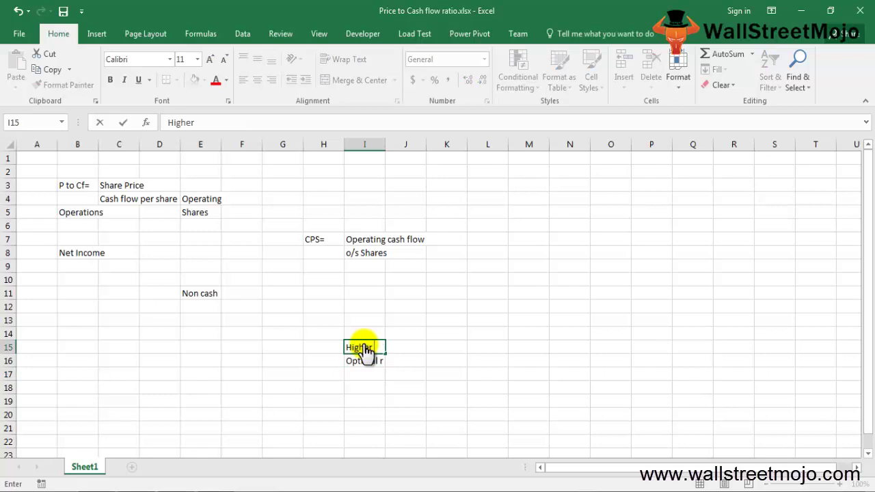
key(Return)
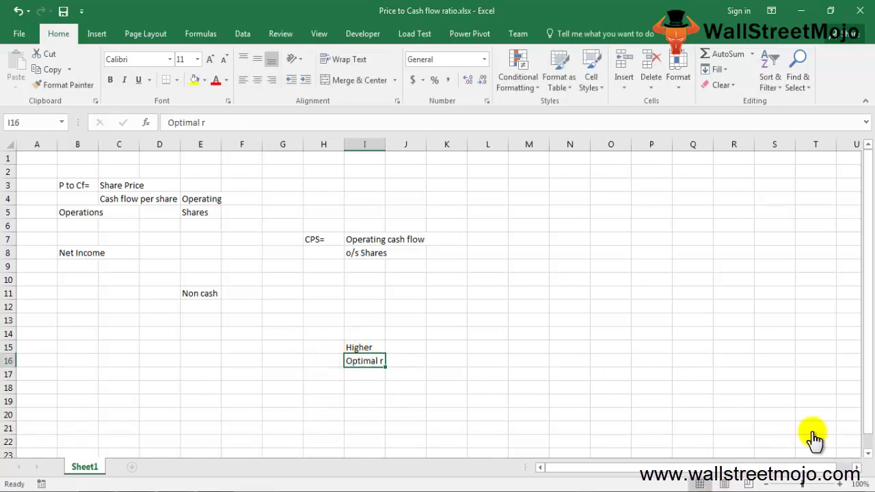
key(Return)
key(Return)
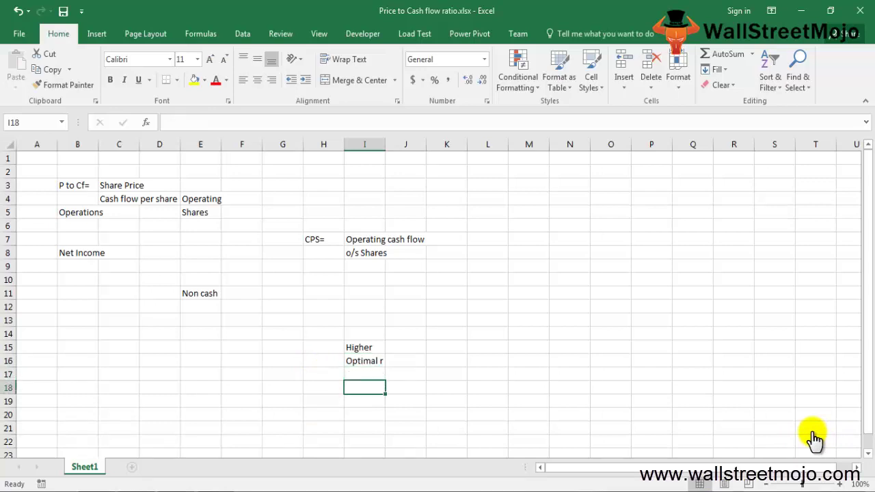
text(Lower)
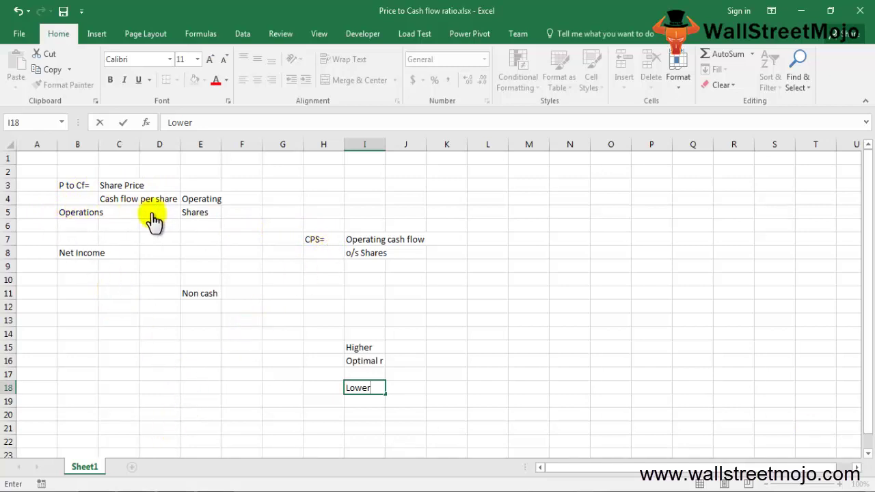
key(Return)
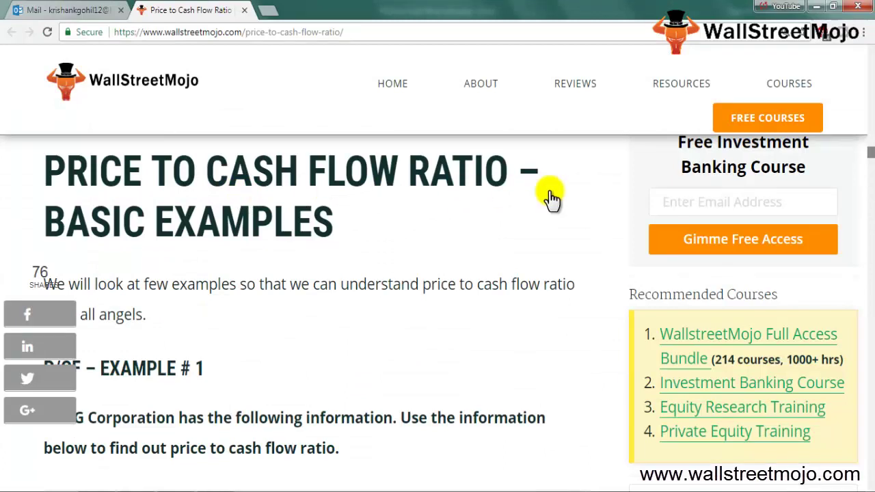
Switch to the browser article and examine P/CF Example # 1, G Corporation's per-share figures and the resulting ratio computation
drag(45, 222, 195, 208)
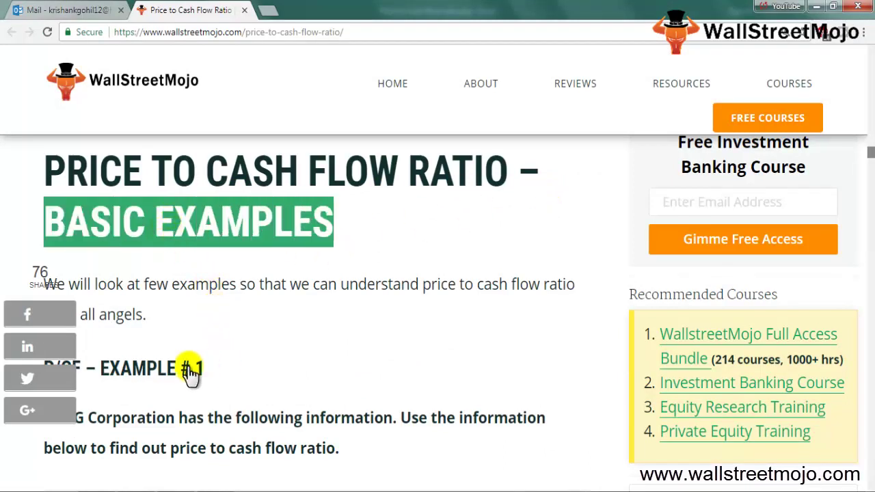
scroll(253, 409, down, 3)
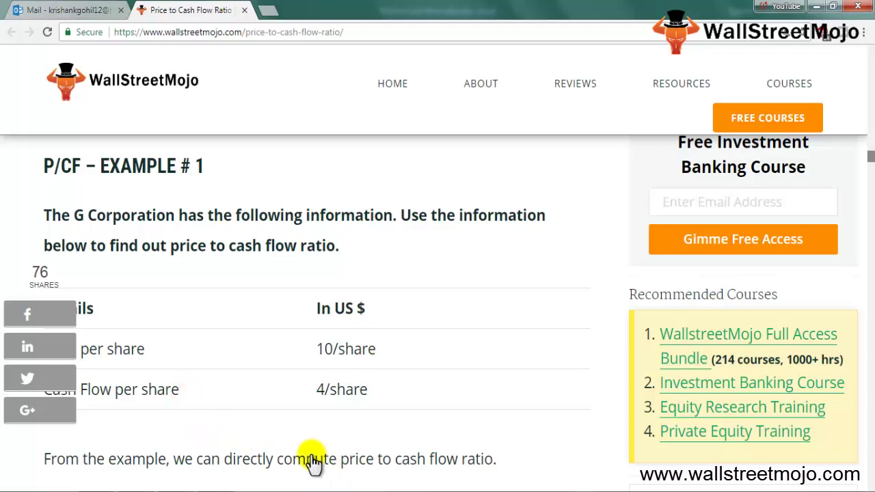
scroll(321, 445, down, 1)
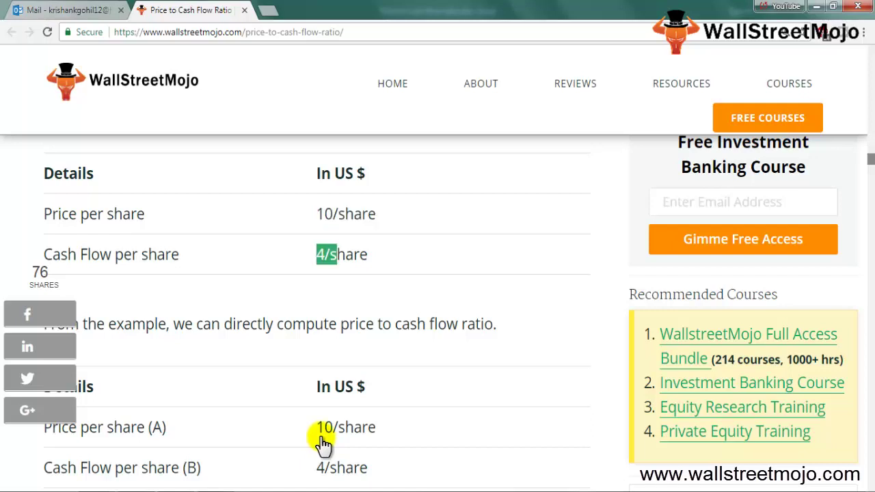
scroll(262, 445, down, 3)
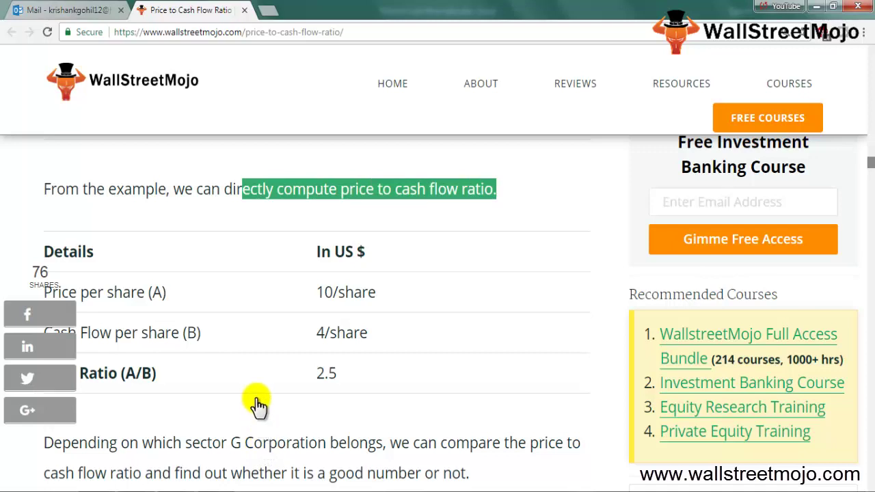
scroll(246, 389, up, 3)
scroll(236, 368, down, 1)
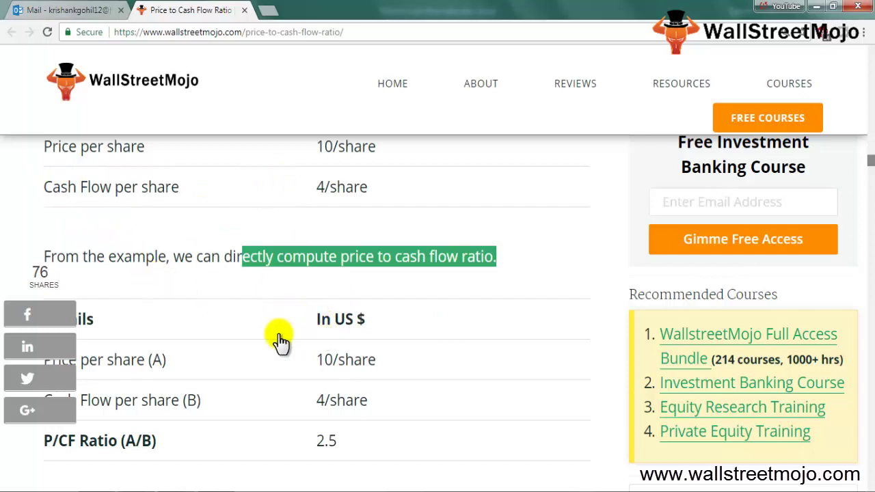
Examine P/CF Example # 2, following MNC Company's cash flow per share computation and its price to cash flow ratio
scroll(307, 383, down, 5)
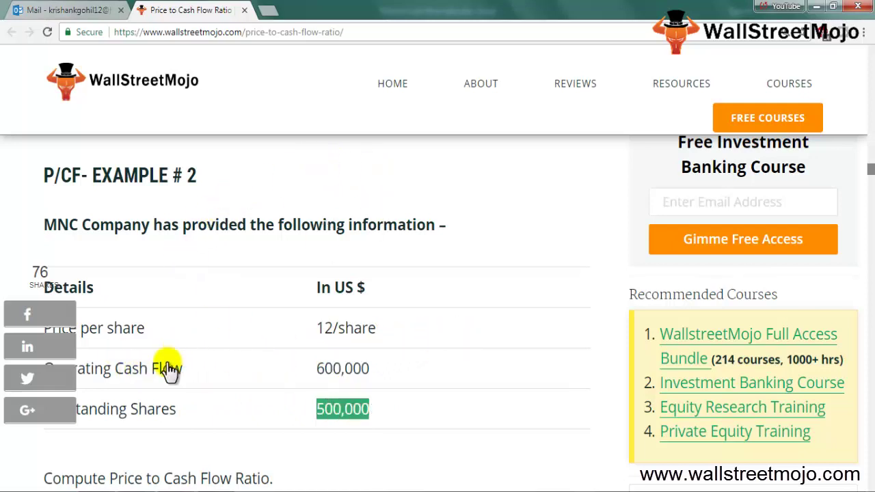
scroll(303, 371, down, 2)
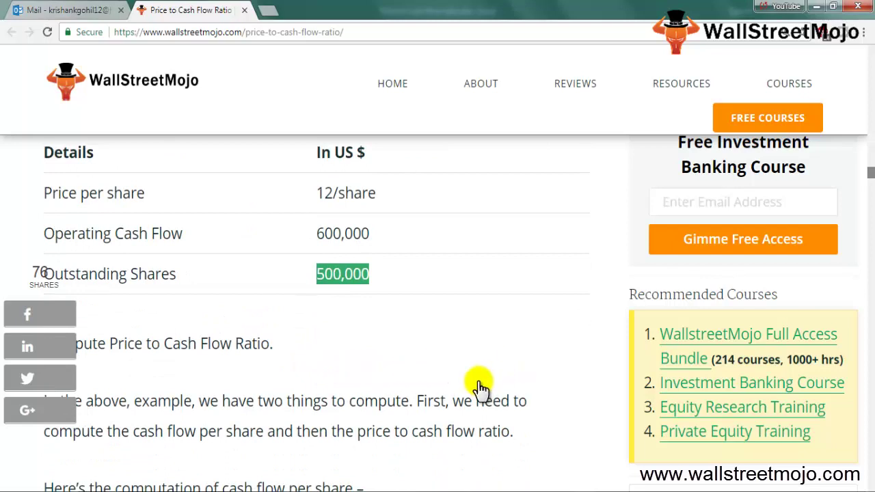
scroll(303, 395, down, 1)
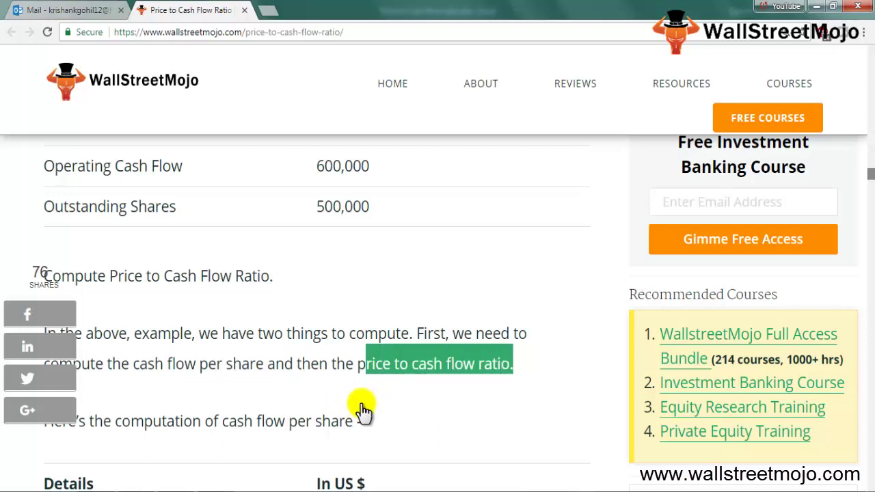
scroll(307, 417, down, 1)
scroll(282, 430, down, 1)
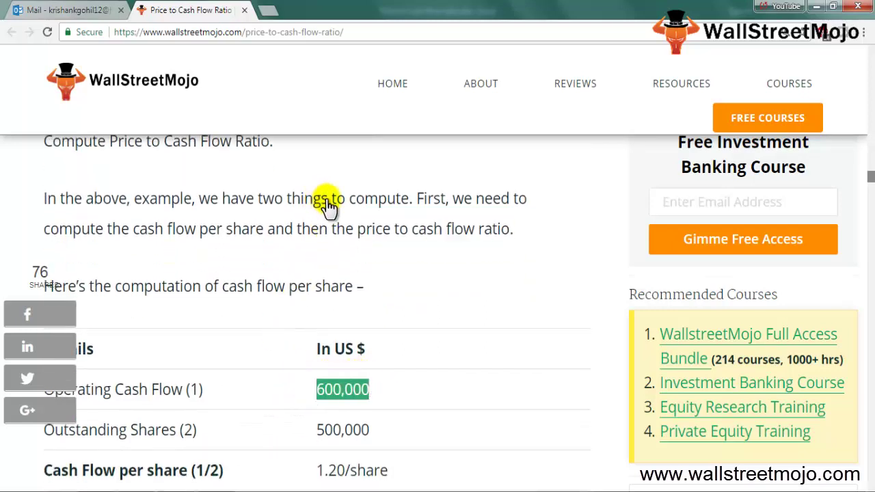
scroll(316, 441, down, 1)
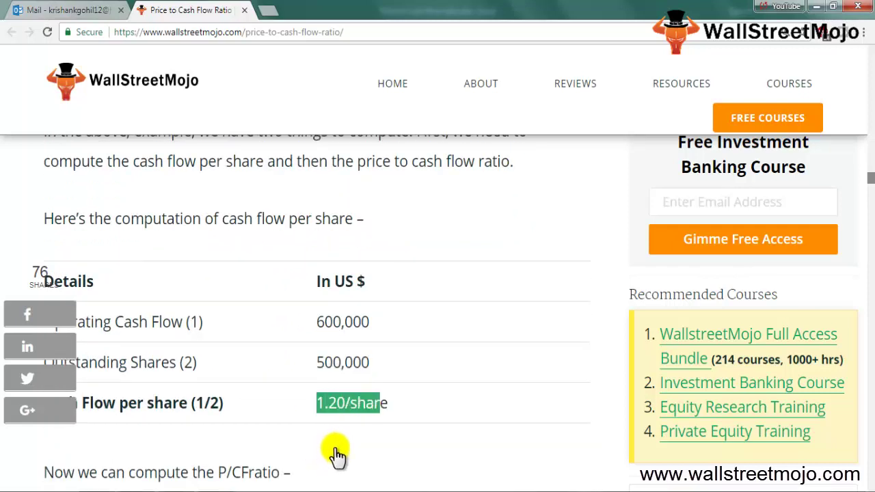
scroll(337, 447, down, 4)
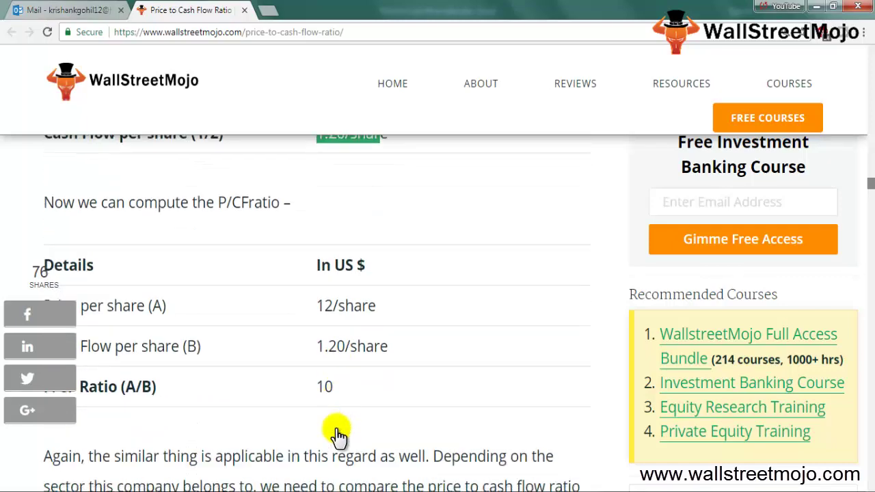
scroll(339, 423, up, 2)
scroll(342, 415, down, 1)
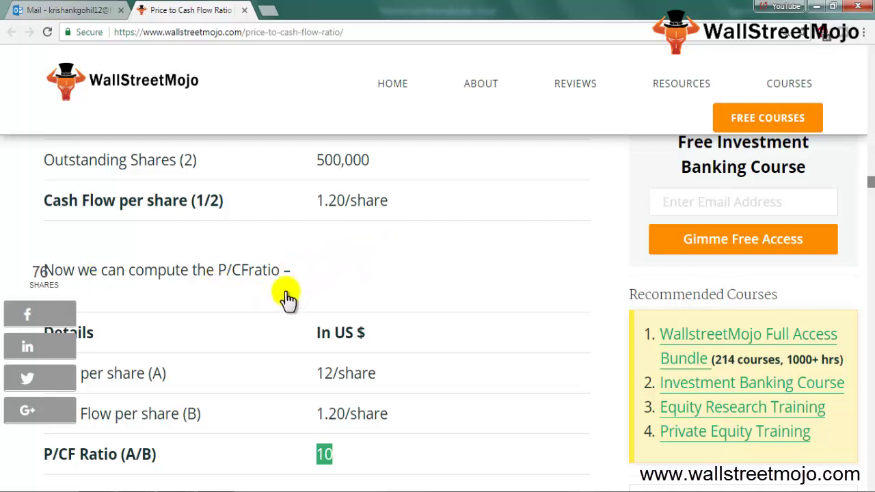
Examine the data given for ABC Company in P/CF Example # 3, from price per share through depreciation and amortization
scroll(199, 267, down, 5)
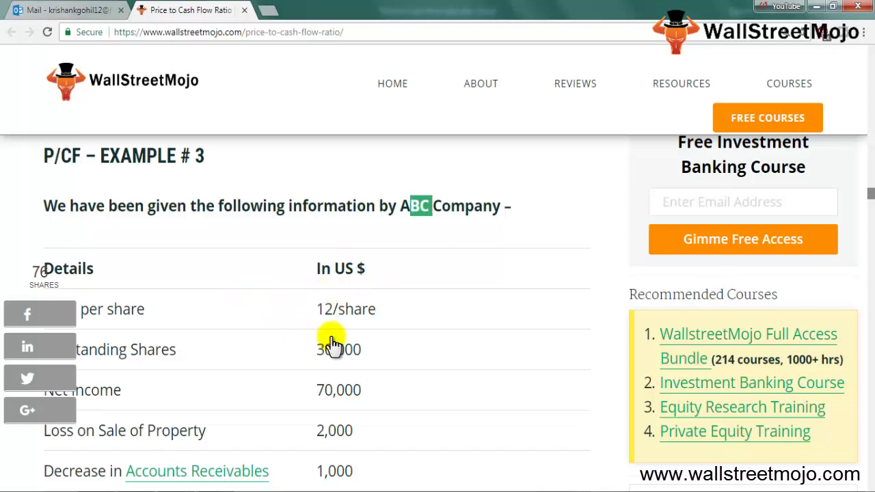
scroll(300, 381, down, 2)
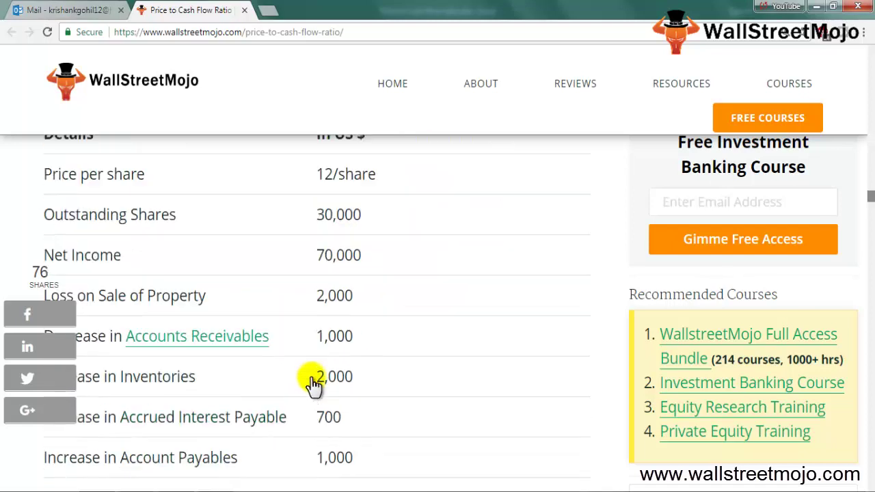
scroll(315, 390, up, 1)
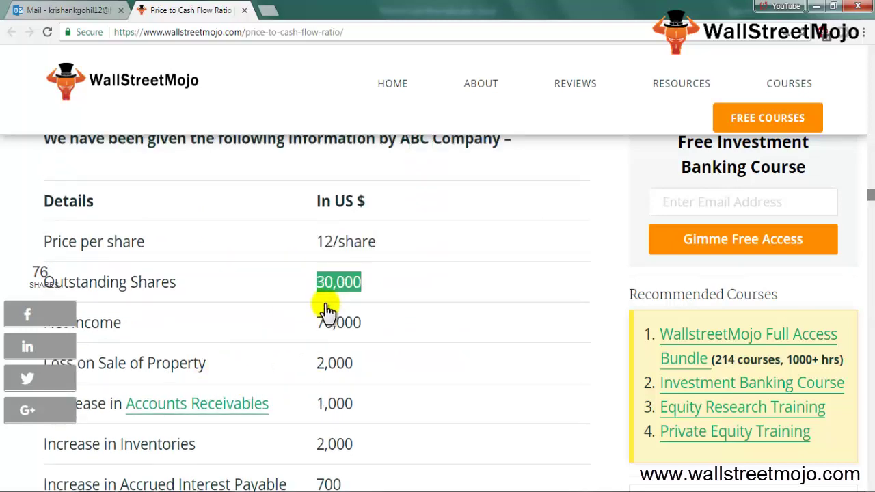
scroll(315, 355, down, 1)
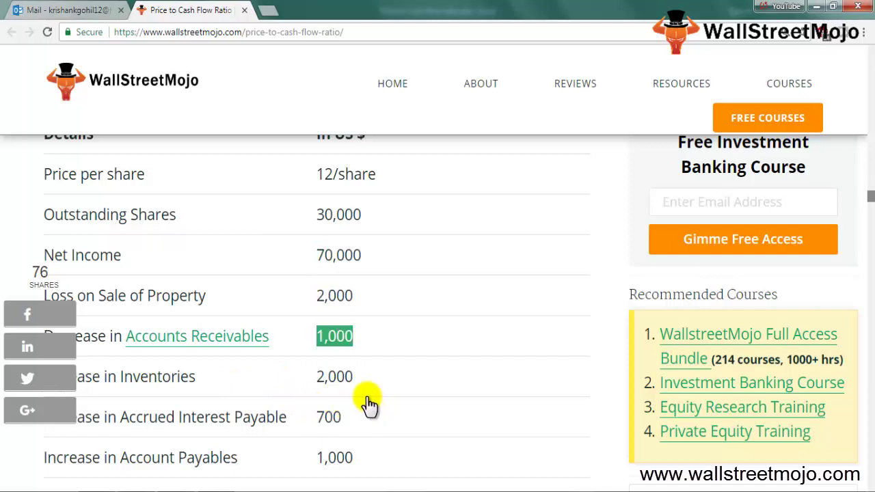
scroll(369, 405, down, 1)
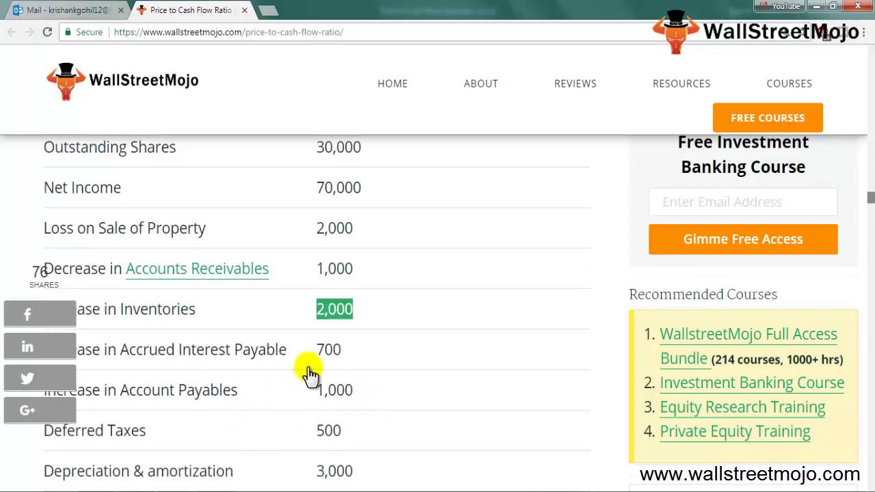
drag(342, 350, 324, 357)
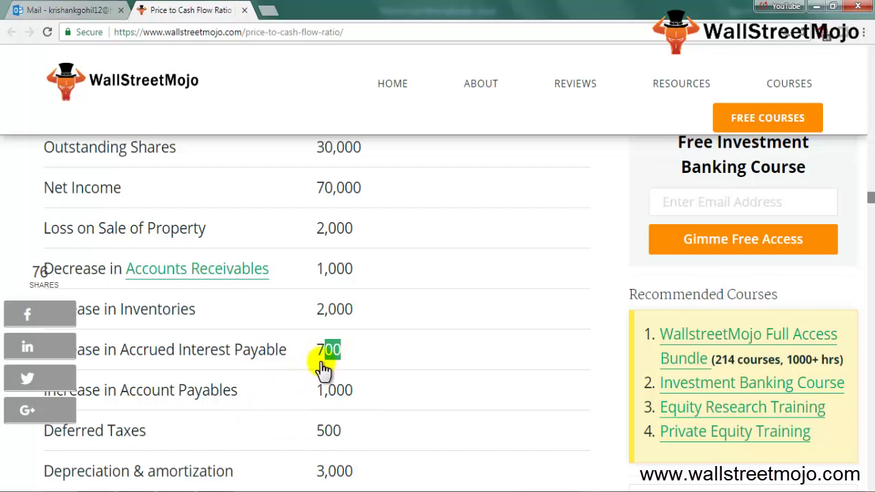
scroll(311, 273, down, 1)
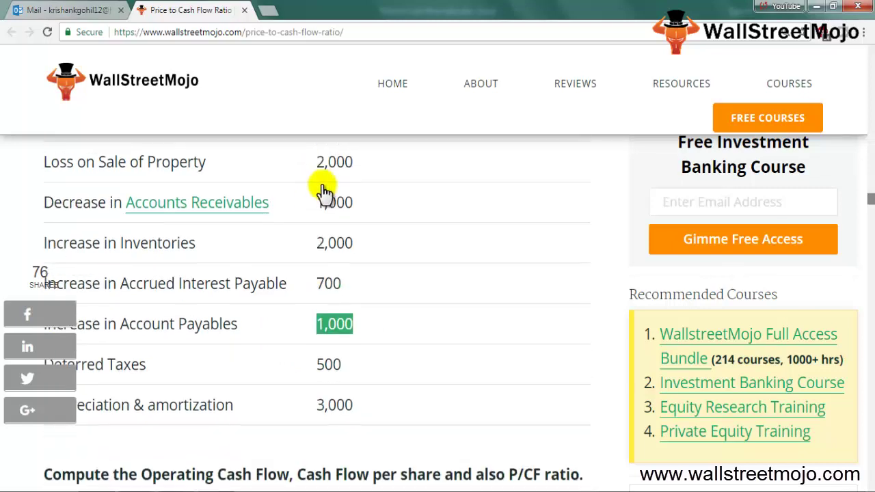
double_click(328, 363)
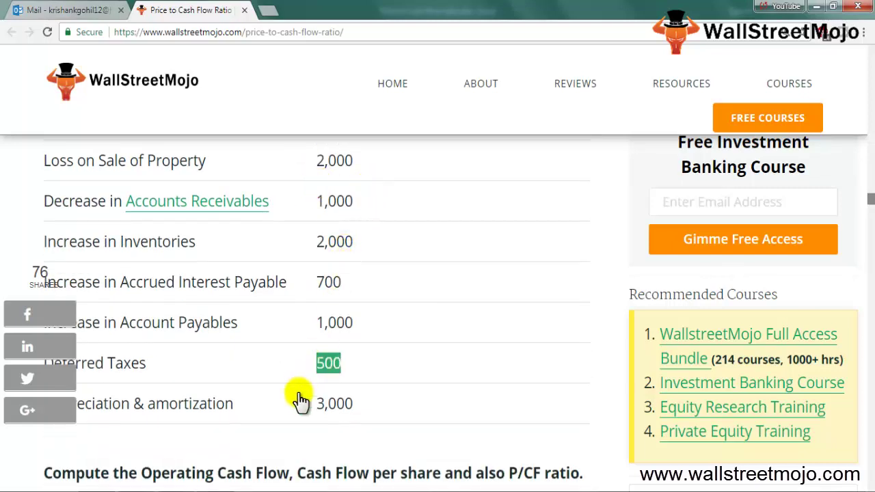
double_click(300, 400)
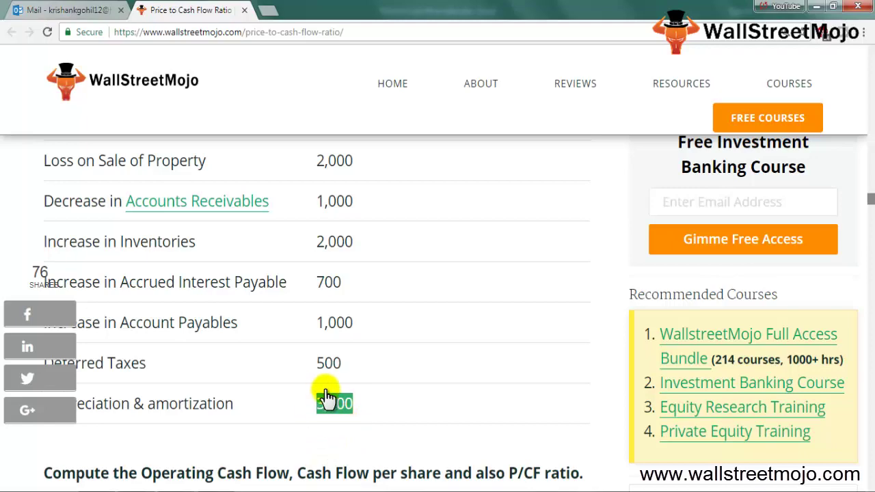
Compare ABC Company's given figures, from price per share through depreciation and amortization, with the start of the operating cash flow computation
scroll(327, 403, down, 2)
scroll(357, 396, down, 3)
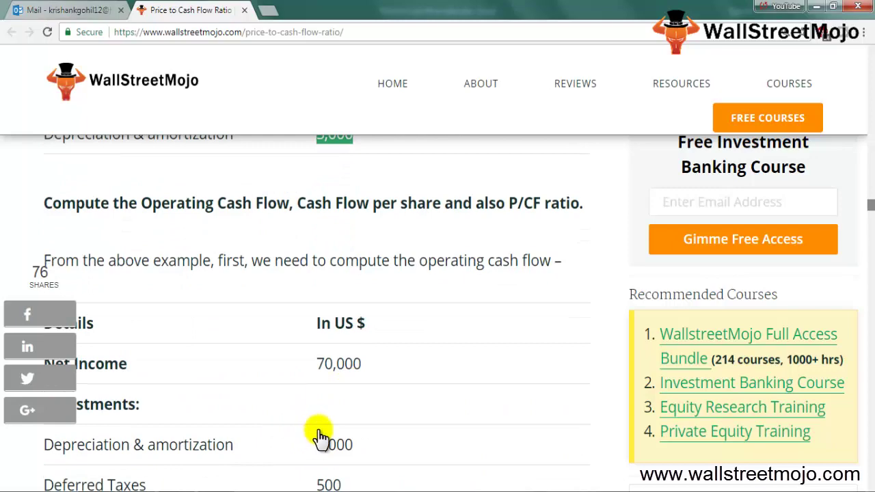
scroll(371, 440, up, 7)
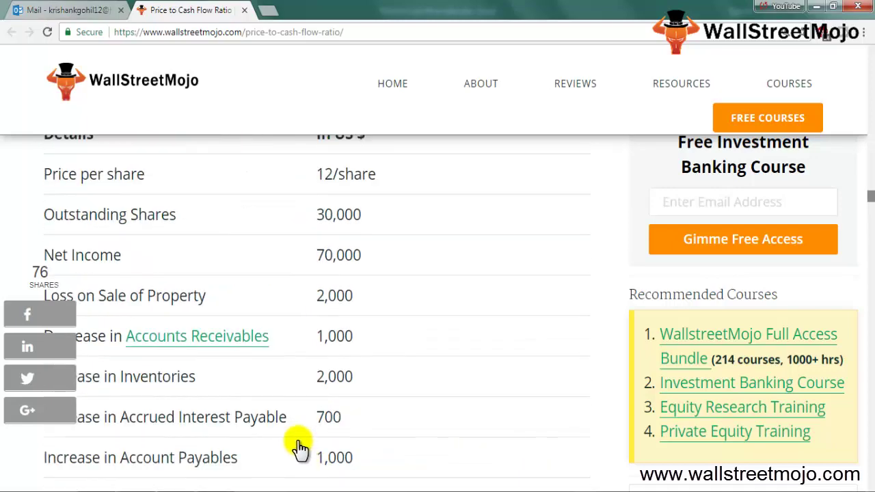
scroll(227, 374, down, 2)
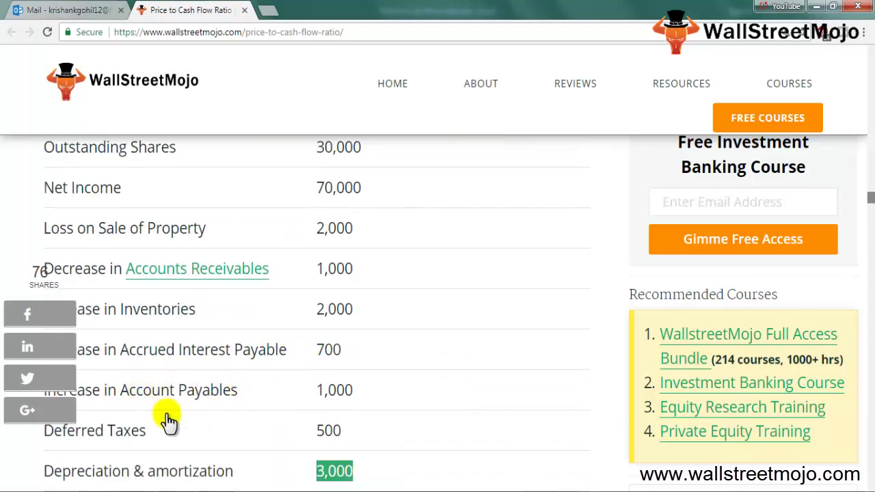
scroll(294, 427, down, 2)
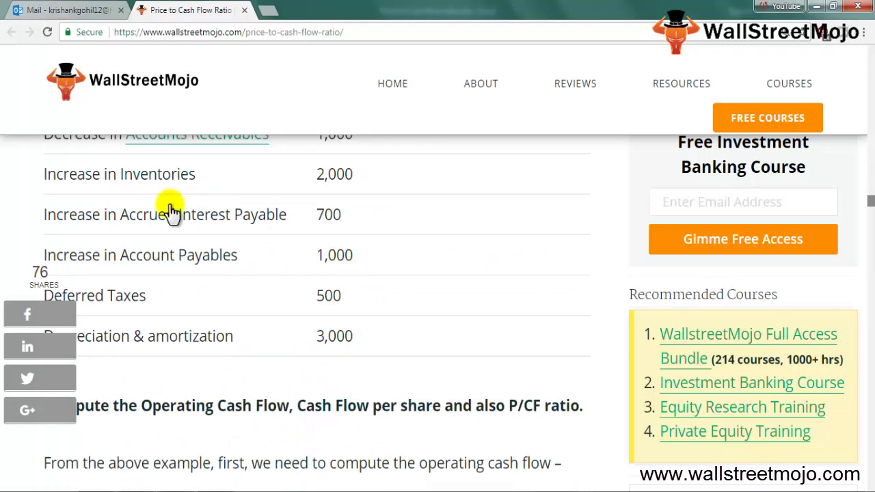
Examine ABC Company's operating cash flow computation, from net income through each adjustment to net cash flow from operating activities
scroll(233, 355, down, 3)
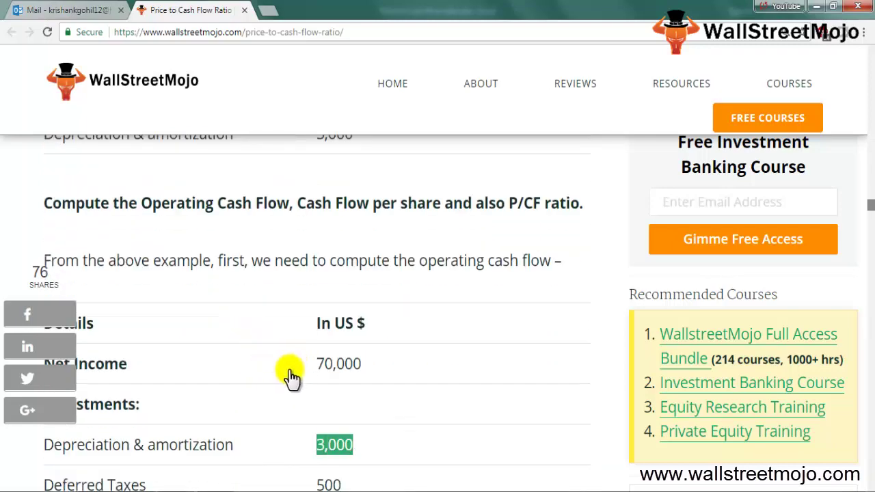
scroll(287, 386, down, 1)
scroll(361, 406, down, 1)
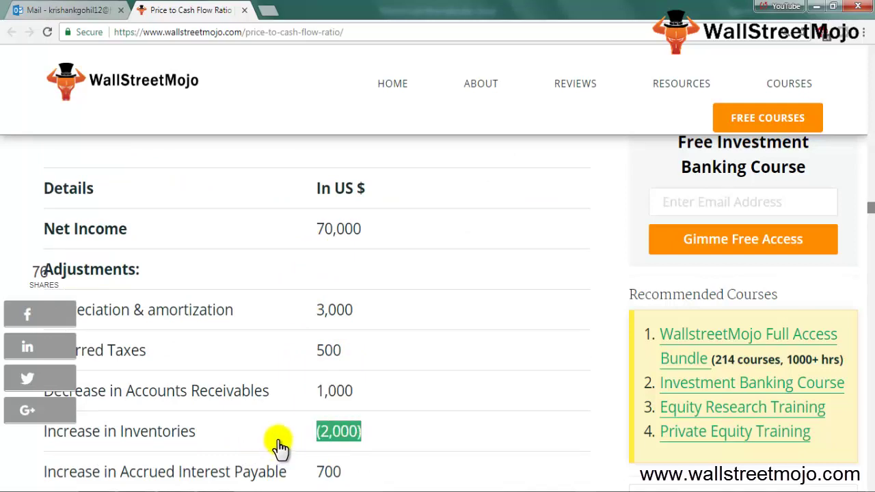
scroll(280, 444, down, 2)
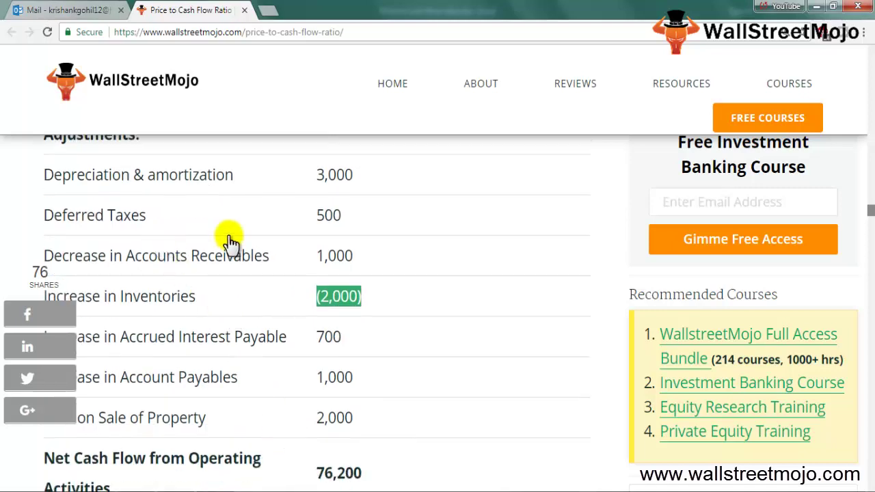
scroll(301, 350, up, 2)
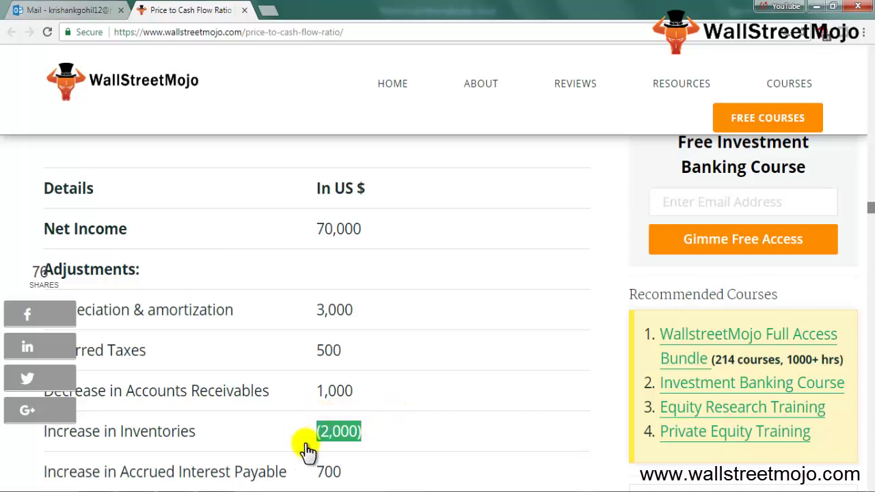
scroll(390, 459, down, 1)
scroll(387, 458, down, 1)
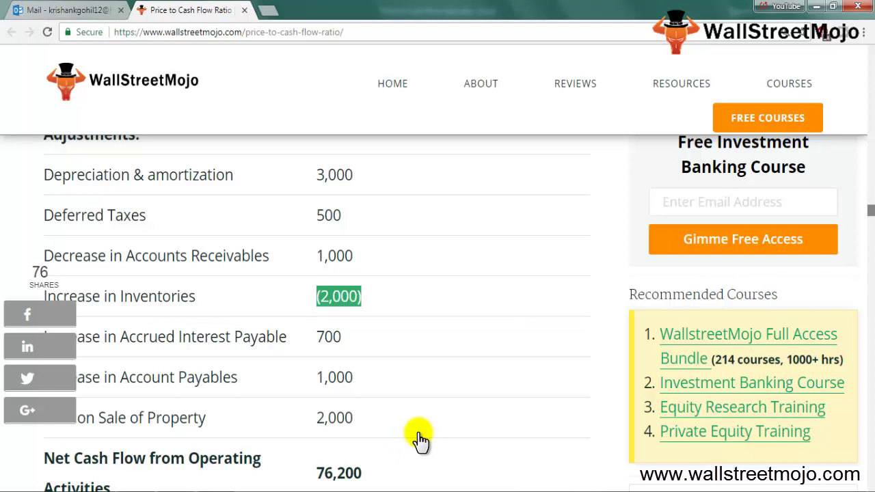
scroll(418, 437, down, 1)
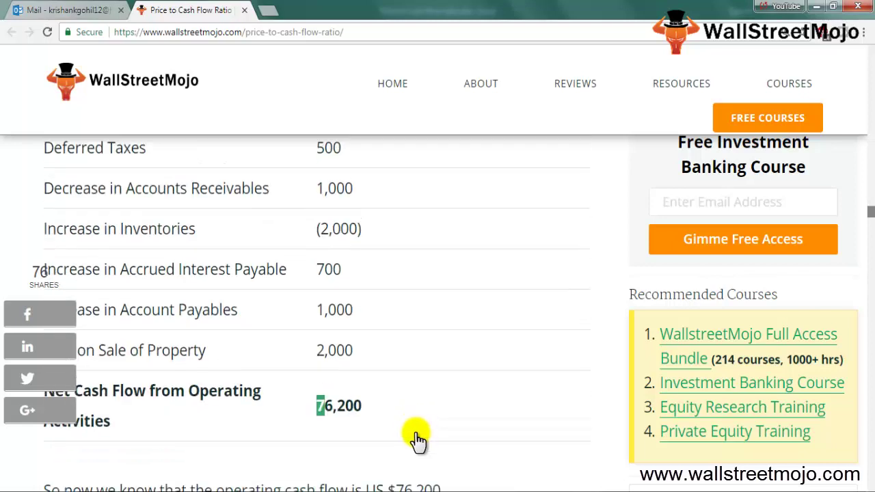
scroll(410, 441, up, 2)
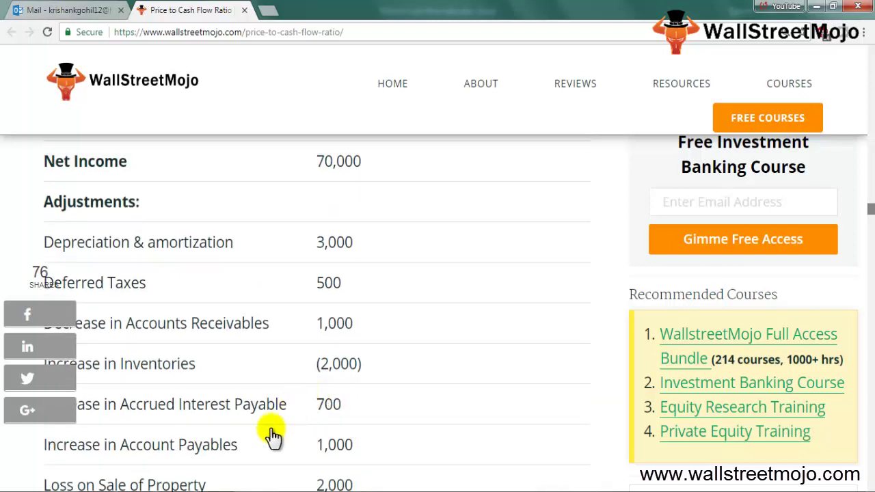
scroll(320, 441, down, 1)
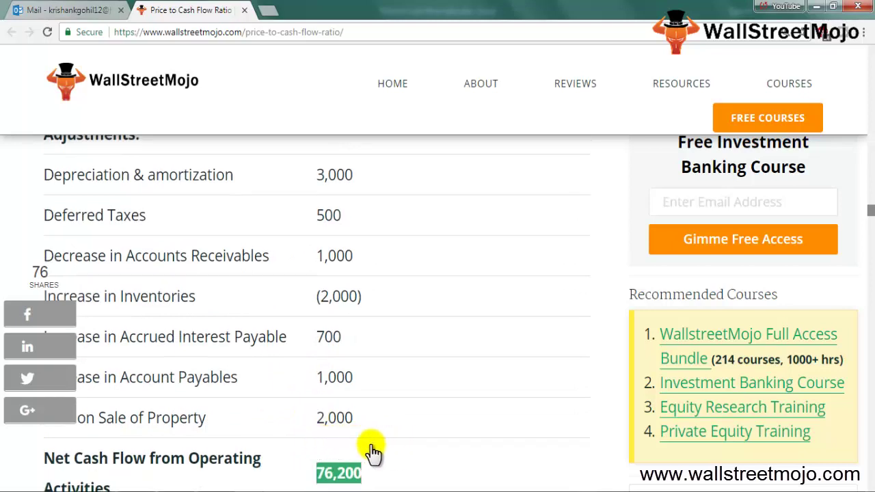
scroll(371, 453, down, 1)
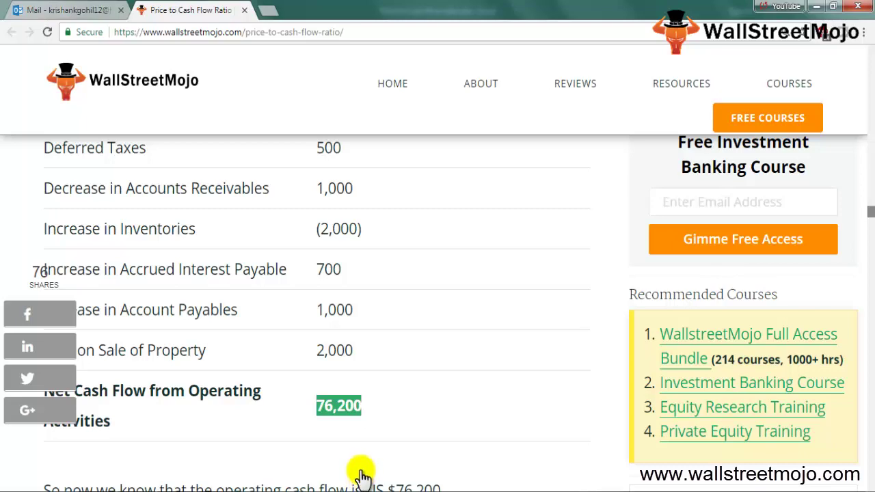
Examine how ABC Company's cash flow per share and price to cash flow ratio are computed in Example # 3
scroll(362, 473, down, 5)
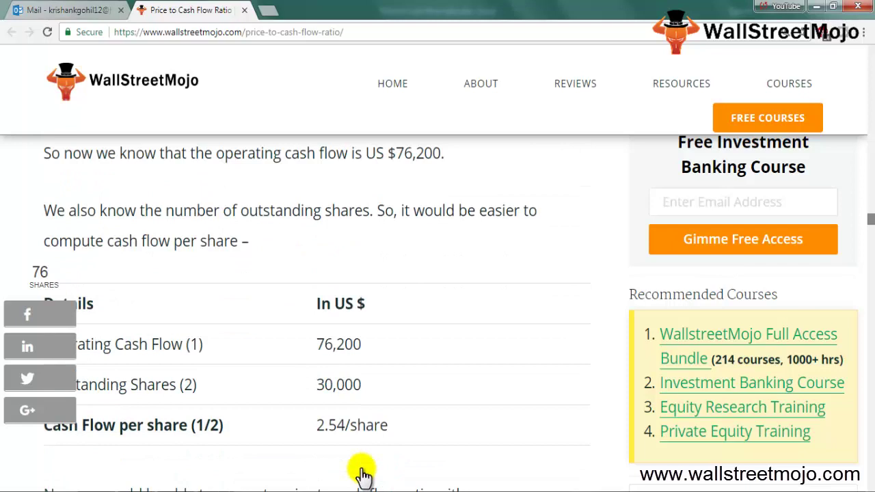
scroll(362, 472, up, 1)
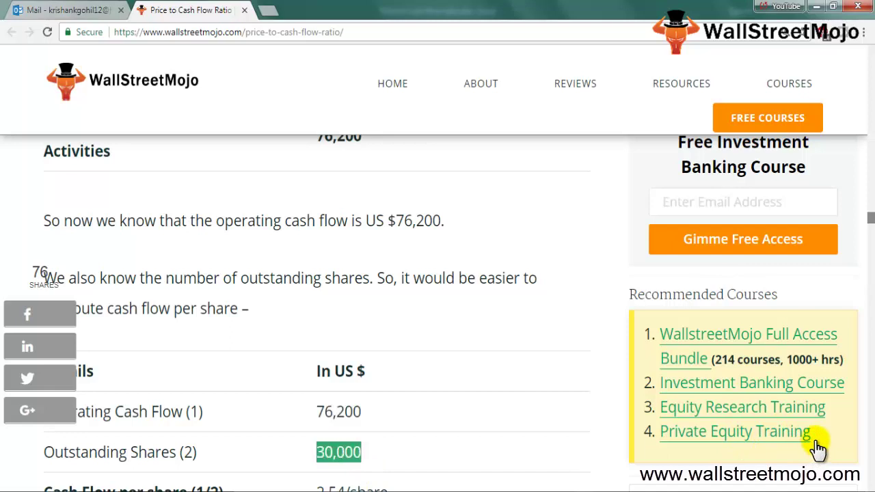
scroll(818, 447, down, 1)
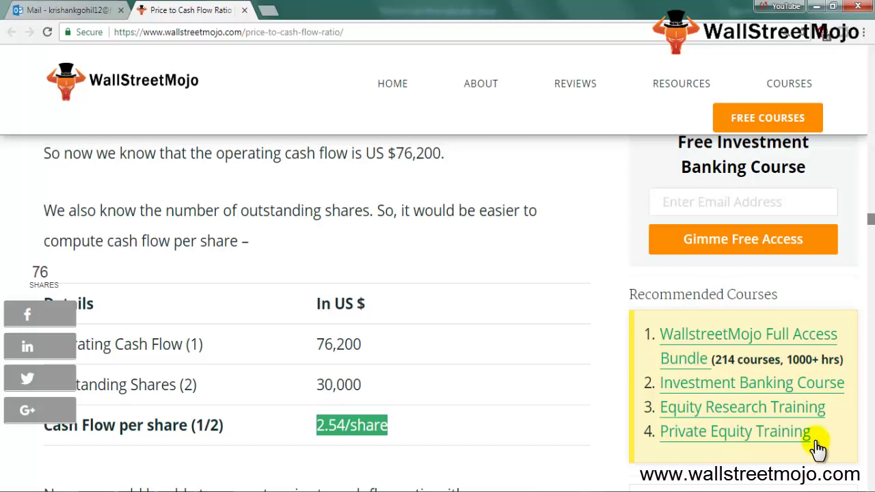
scroll(492, 332, down, 3)
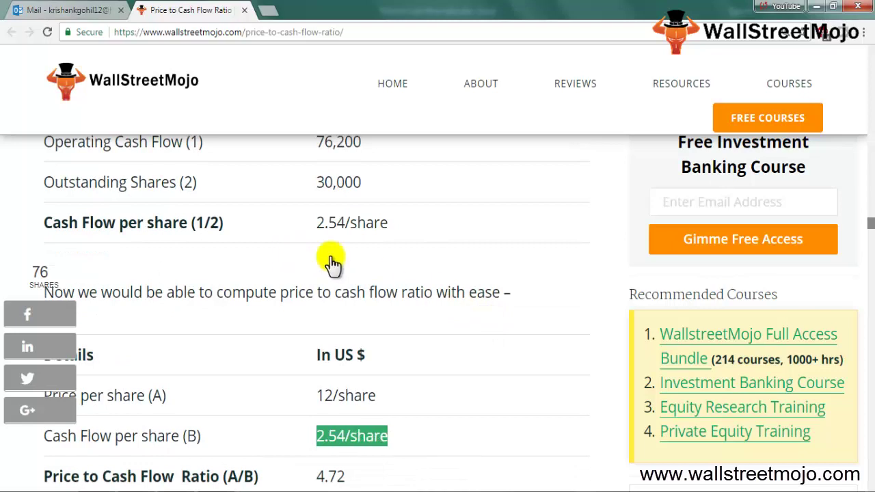
scroll(244, 322, down, 1)
scroll(136, 321, up, 1)
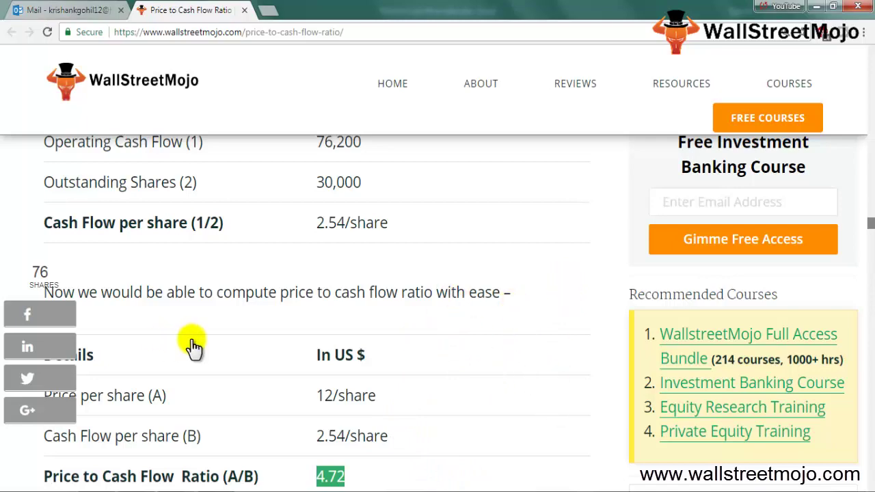
Examine Chevron's cash flow from operations statement for 2013 to 2015 in the article's practical example
scroll(248, 390, down, 5)
scroll(327, 389, down, 3)
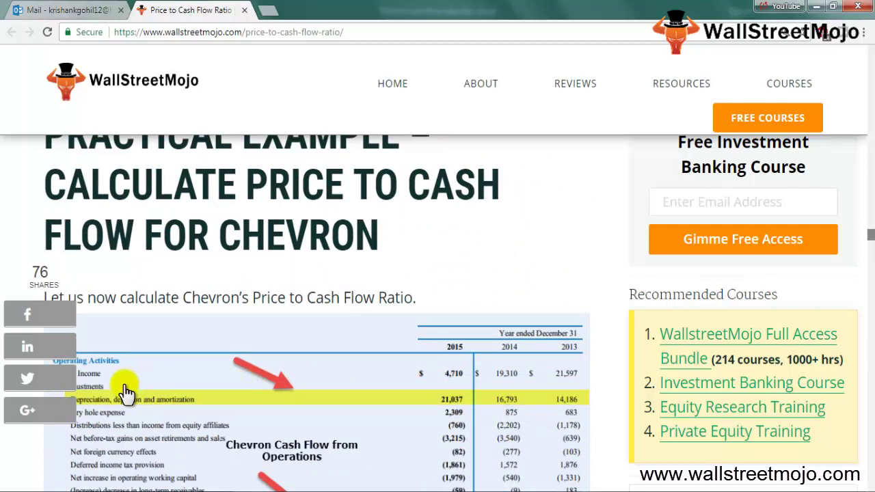
scroll(103, 386, down, 1)
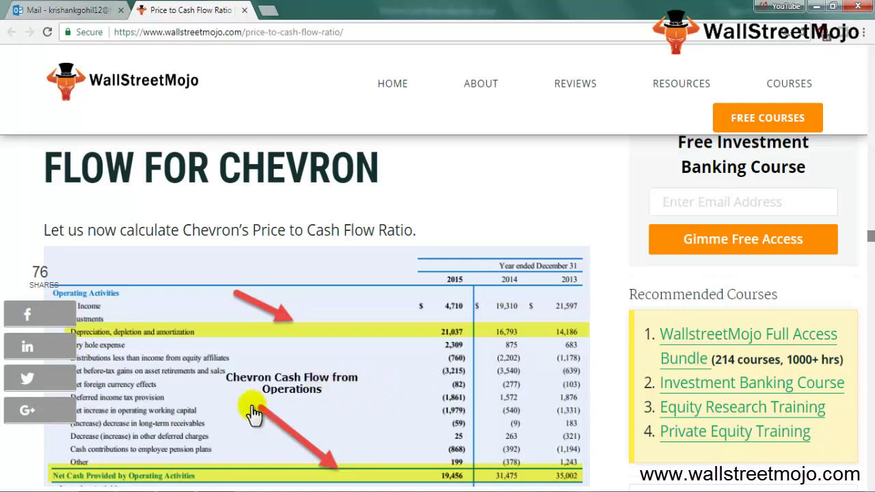
Examine Chevron's 2013 P/CF calculation, tracing cash flow from operations, number of shares, cash flow per share and current price
scroll(253, 451, down, 4)
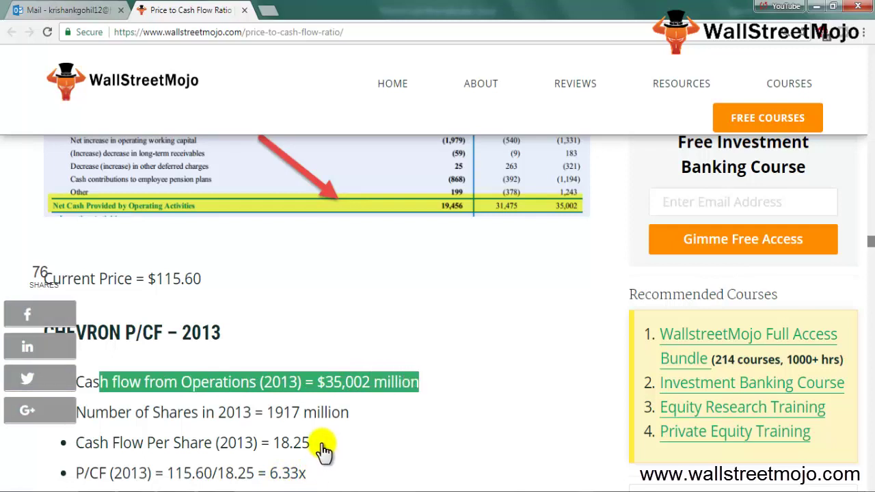
scroll(341, 399, up, 2)
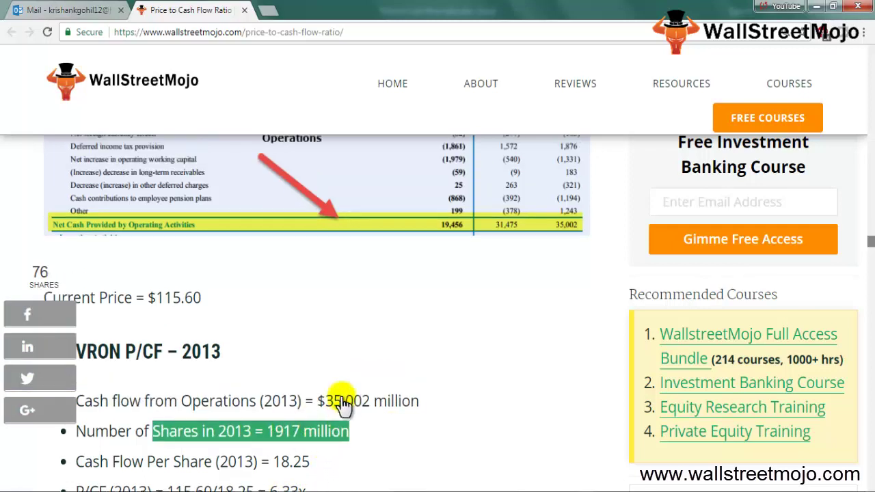
scroll(217, 403, up, 1)
scroll(220, 401, down, 4)
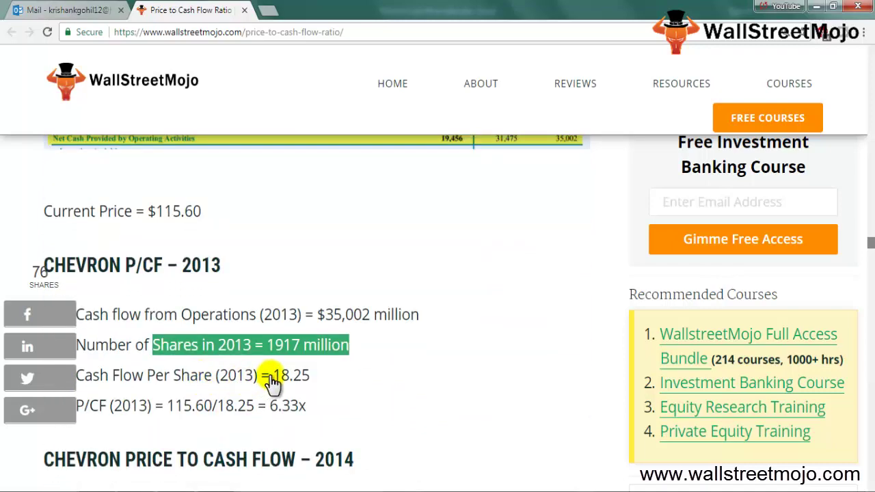
scroll(311, 384, up, 3)
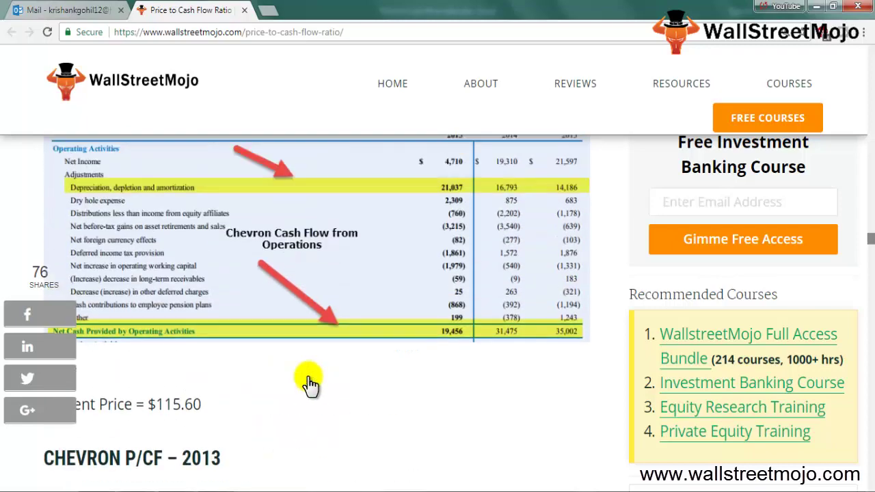
scroll(308, 384, down, 2)
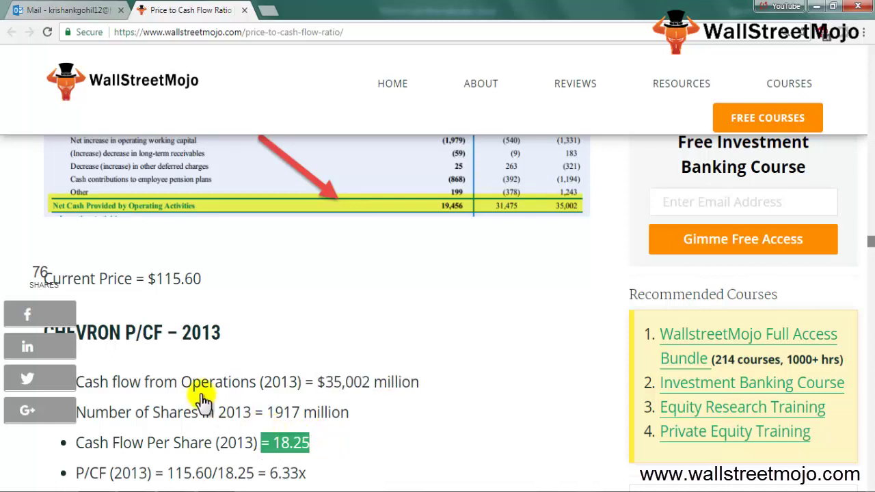
scroll(250, 462, down, 1)
scroll(254, 445, up, 1)
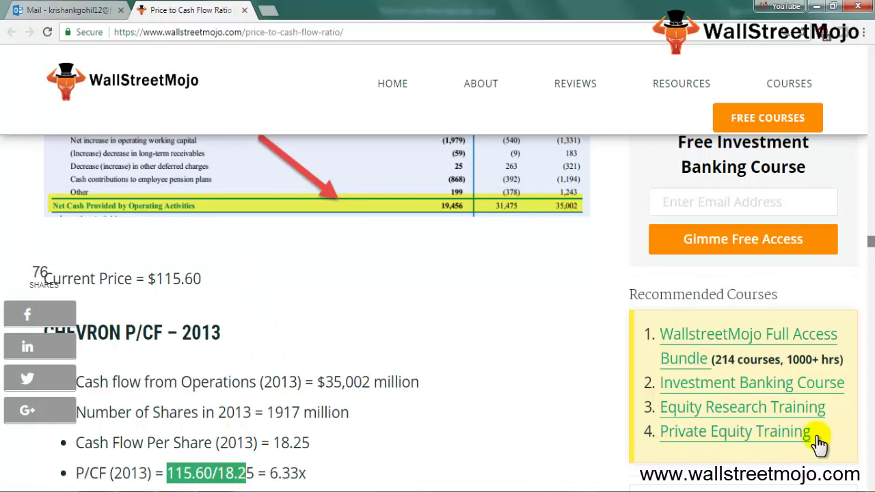
scroll(820, 443, down, 1)
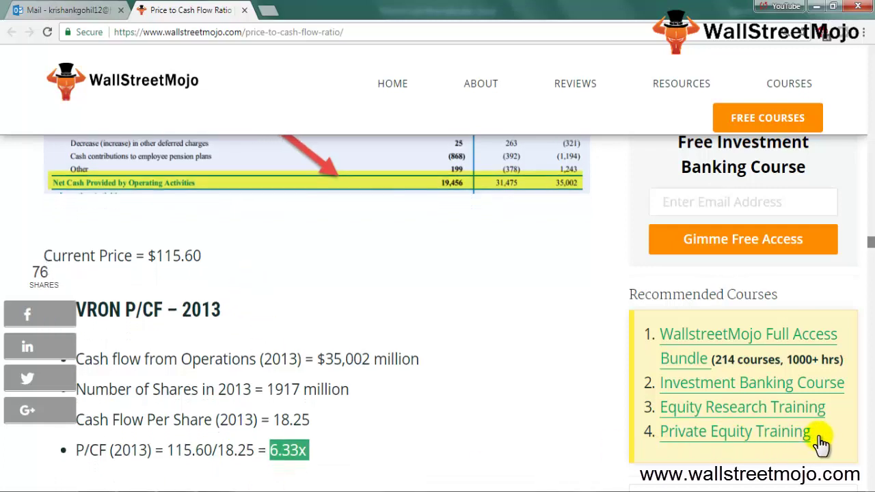
Compare Chevron's price to cash flow calculations for 2014 and 2015 with the cash flow statement and the 2013 calculation
scroll(308, 307, down, 3)
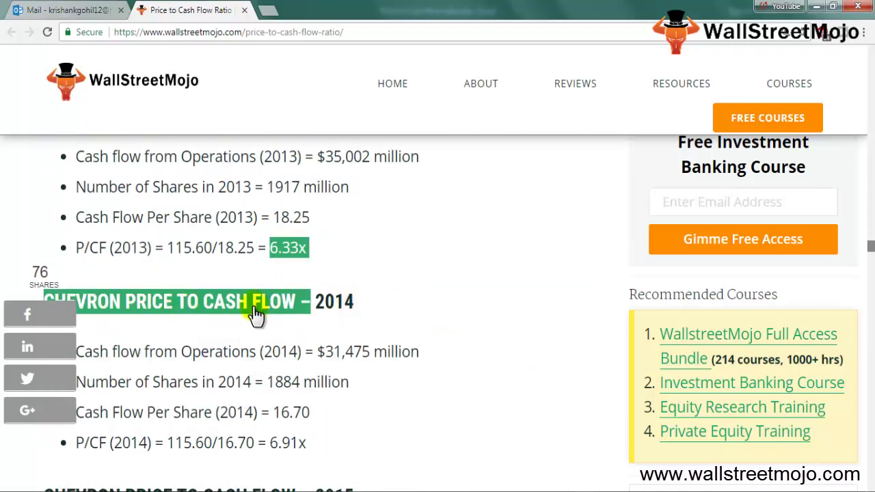
scroll(254, 308, up, 7)
scroll(254, 313, down, 7)
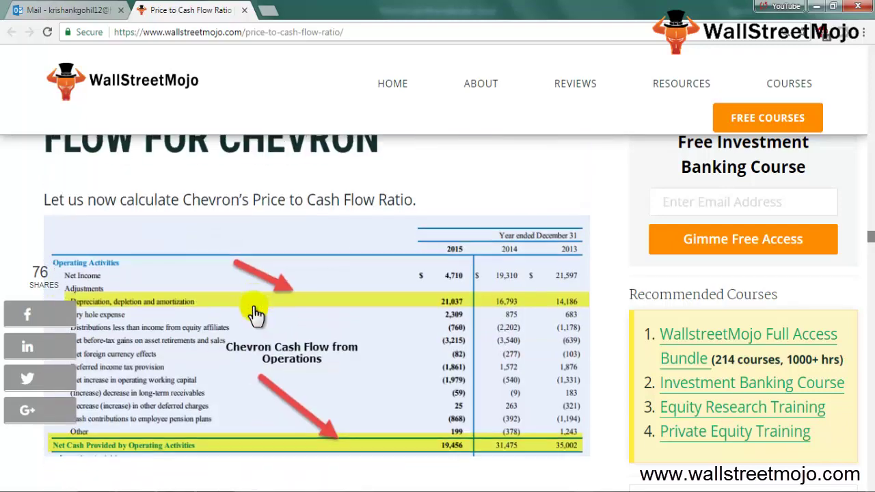
scroll(253, 335, down, 1)
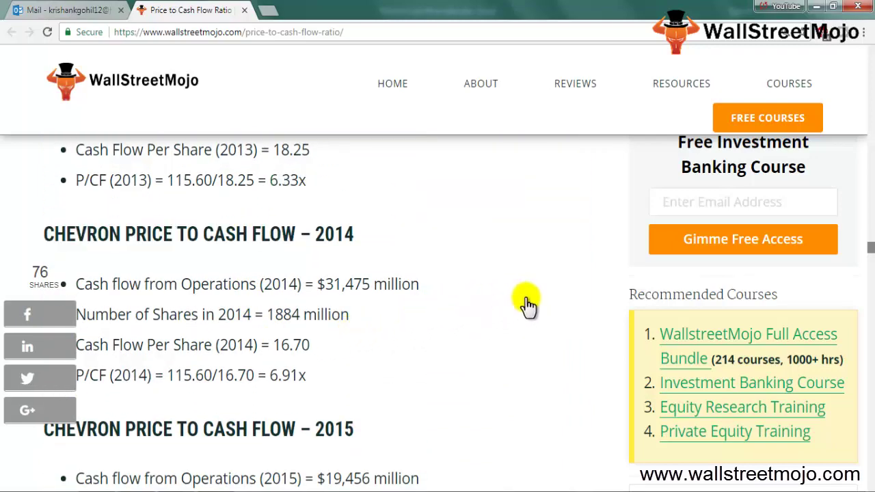
scroll(228, 343, down, 2)
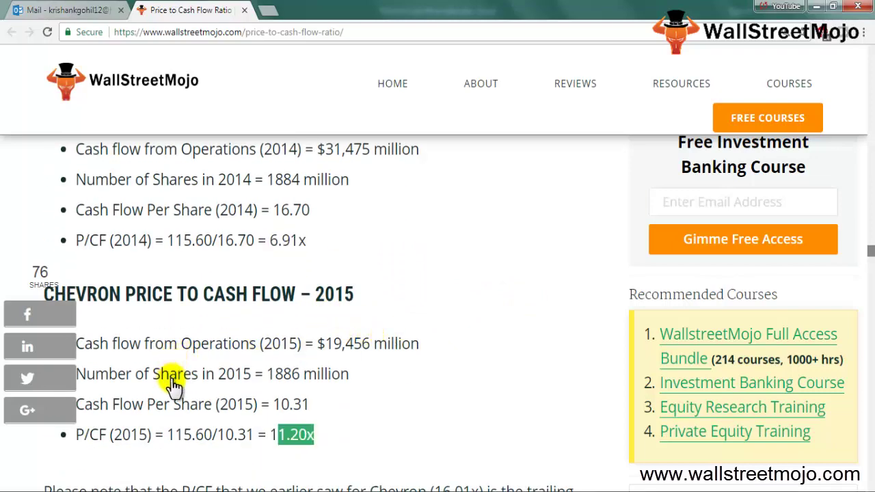
scroll(176, 393, up, 1)
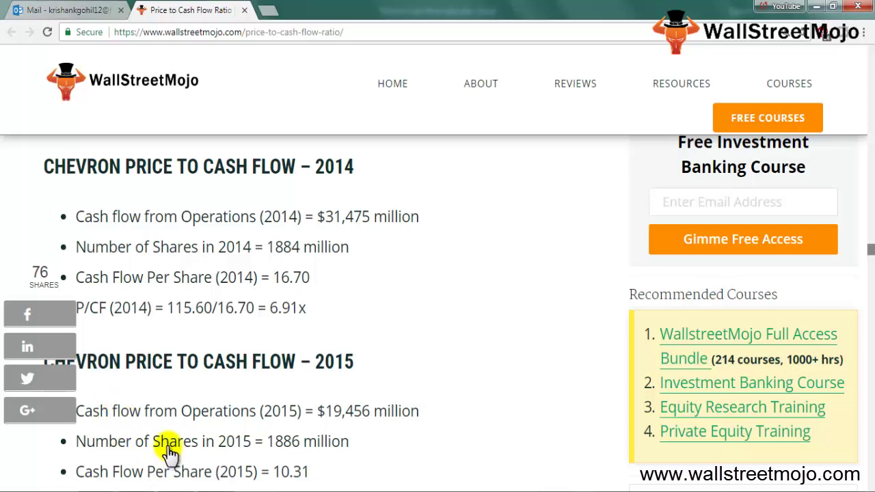
scroll(171, 448, down, 1)
scroll(171, 448, up, 1)
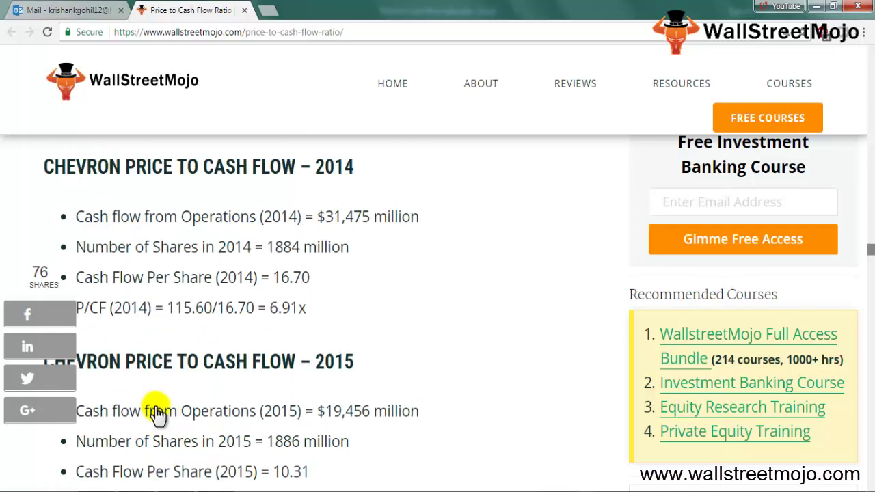
Examine the article's table of top Oil Exploration and Production companies, comparing each company's P/CF (TTM) with the average price to cash flow
scroll(157, 413, down, 5)
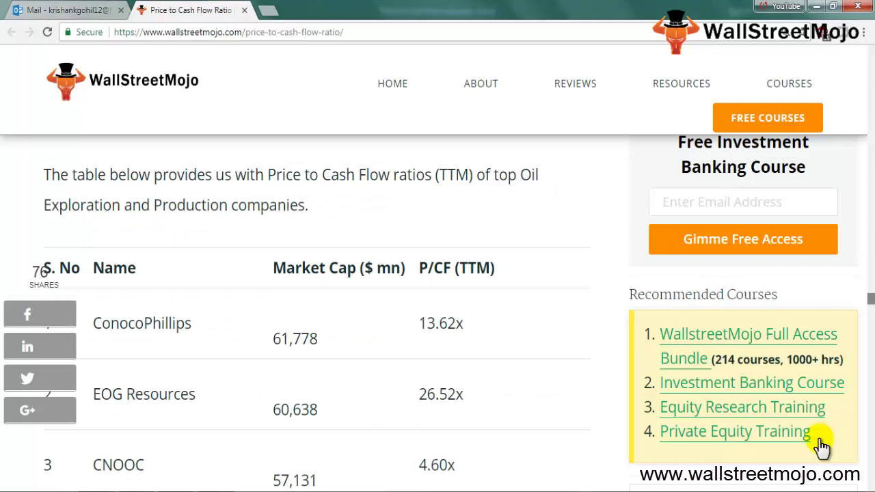
scroll(767, 447, down, 2)
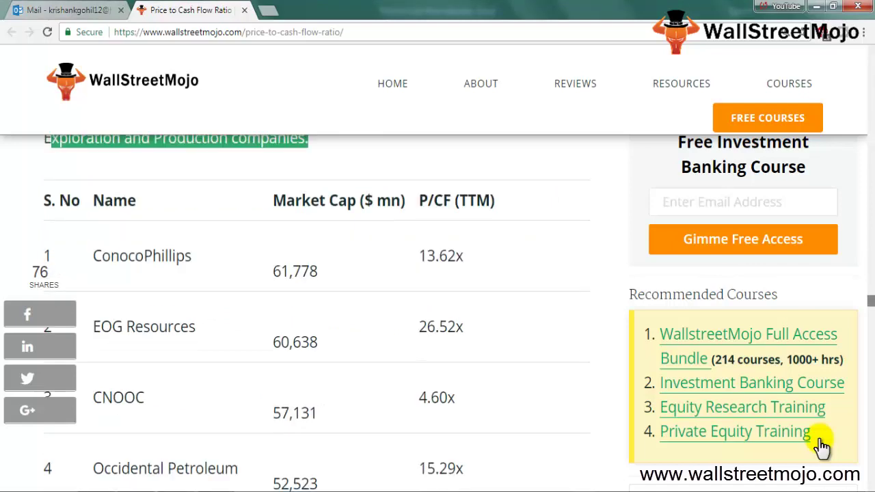
scroll(177, 174, up, 1)
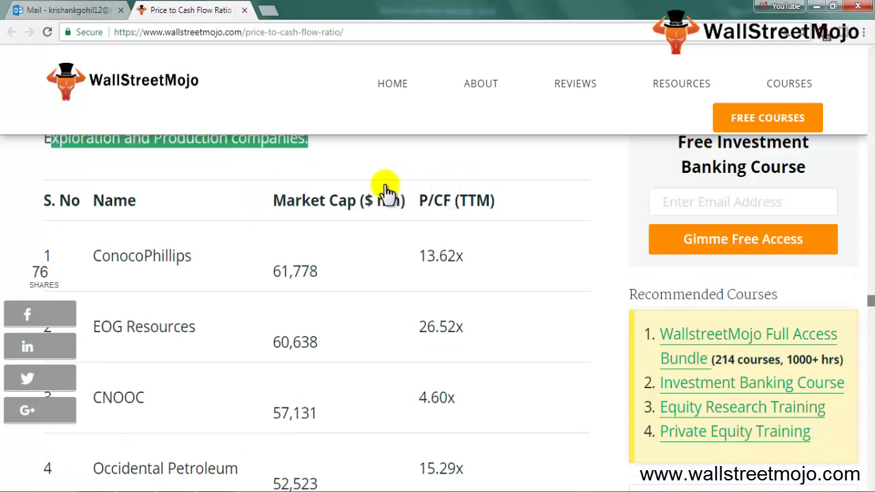
scroll(78, 209, down, 6)
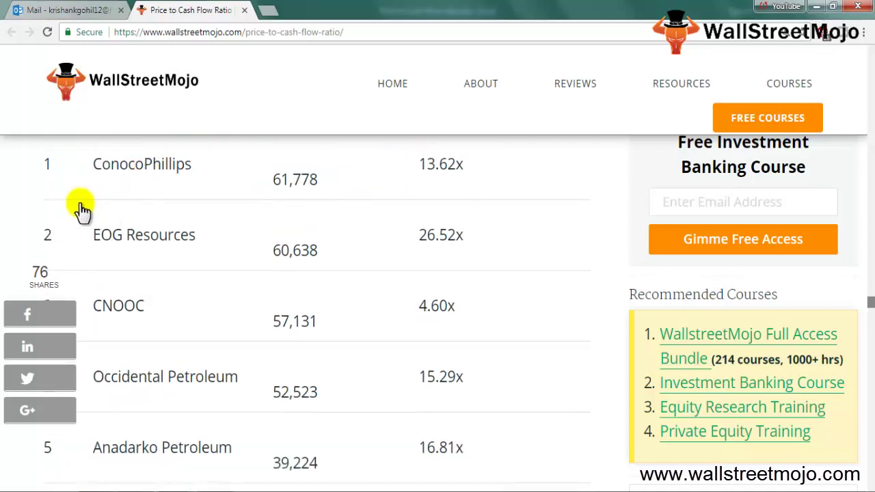
scroll(230, 246, down, 3)
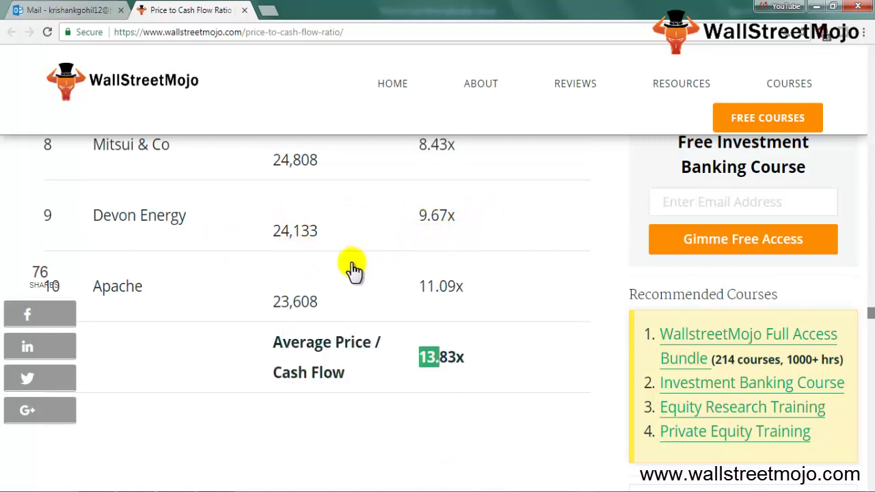
scroll(307, 284, up, 1)
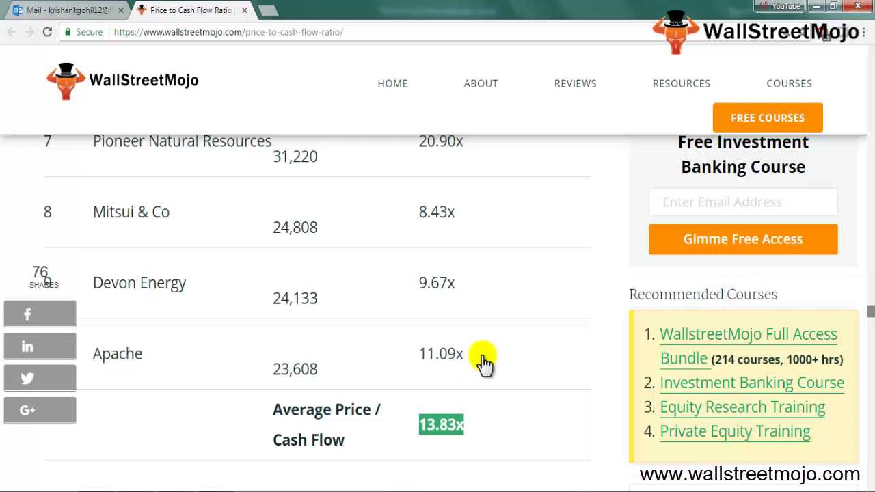
scroll(484, 362, up, 1)
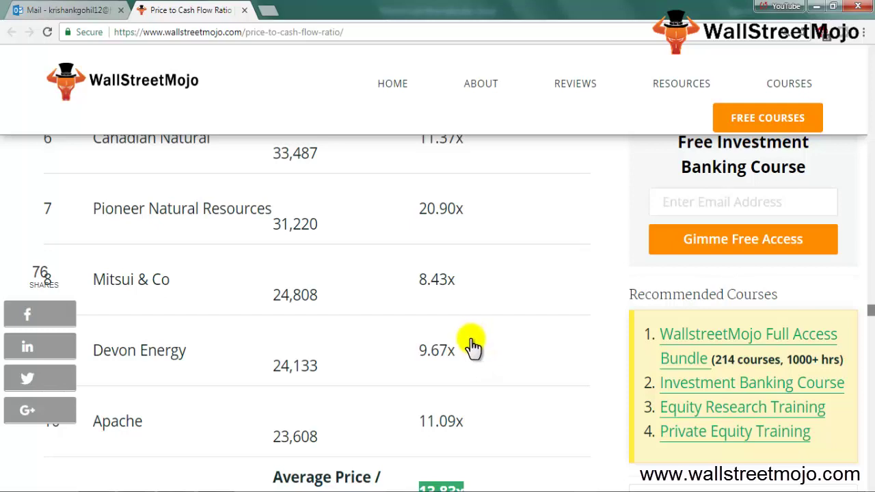
scroll(438, 390, up, 3)
scroll(425, 416, up, 4)
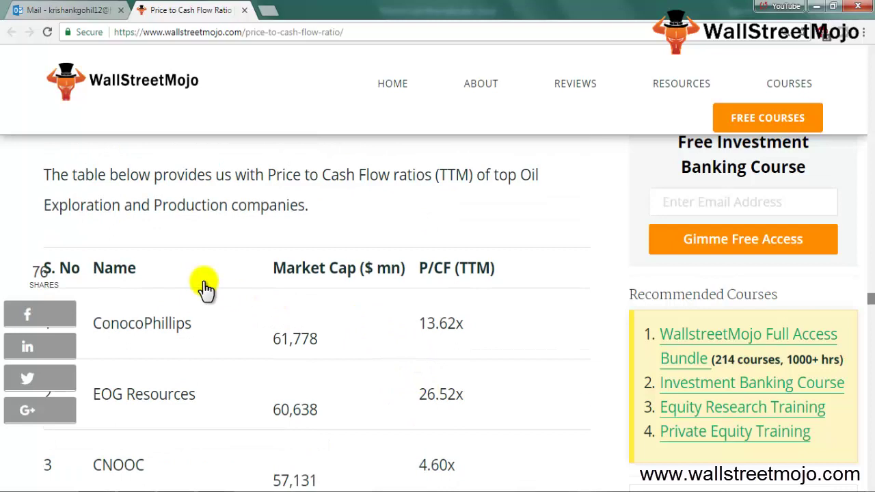
scroll(388, 415, down, 2)
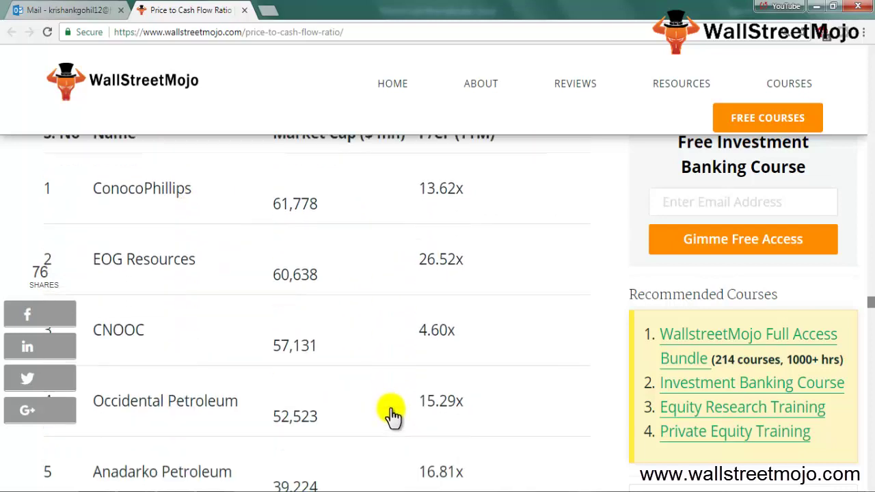
scroll(107, 263, down, 2)
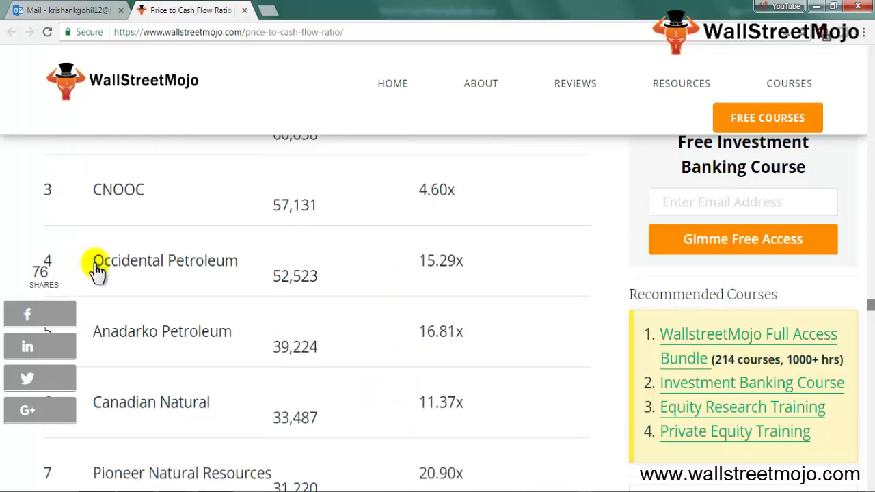
scroll(98, 270, down, 2)
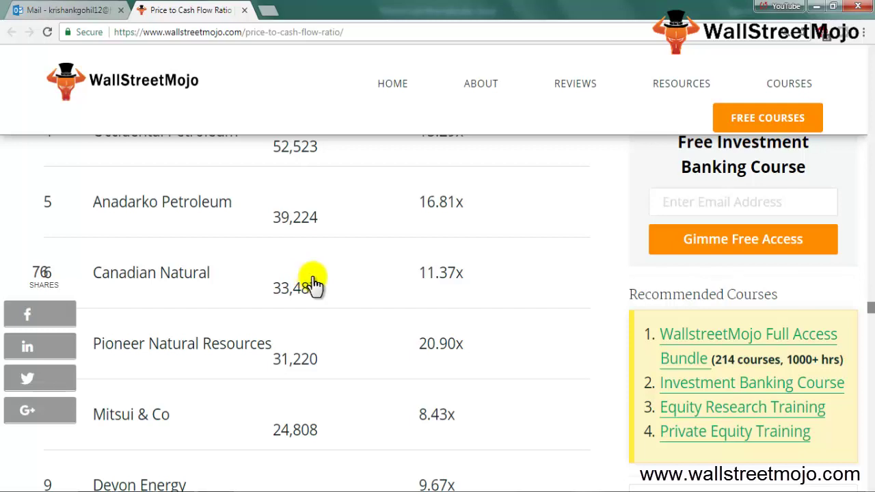
Switch to the Price to Cash flow ratio workbook in Excel and enter the label "Accurate" in cell M9
key(alt+Tab)
key(Up)
key(Up)
key(Up)
key(Up)
key(Up)
key(Up)
key(Up)
key(Up)
key(Up)
key(Right)
key(Right)
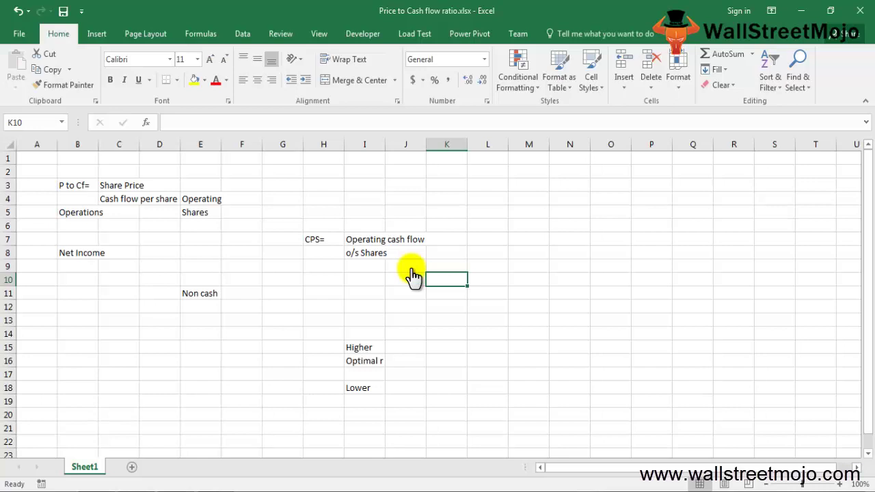
key(Right)
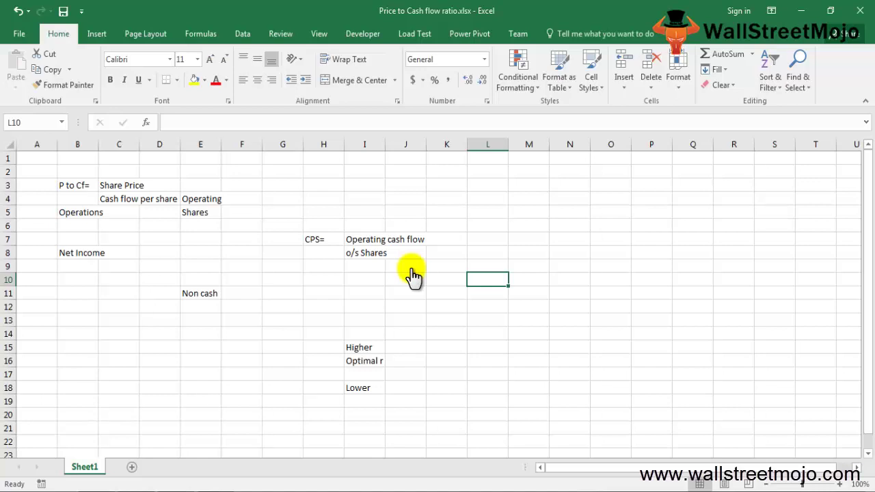
key(Up)
key(Right)
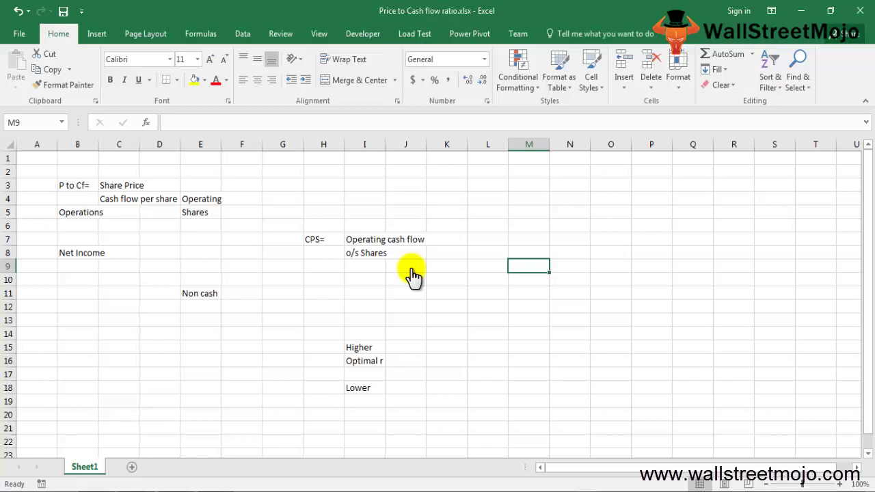
text(Accy)
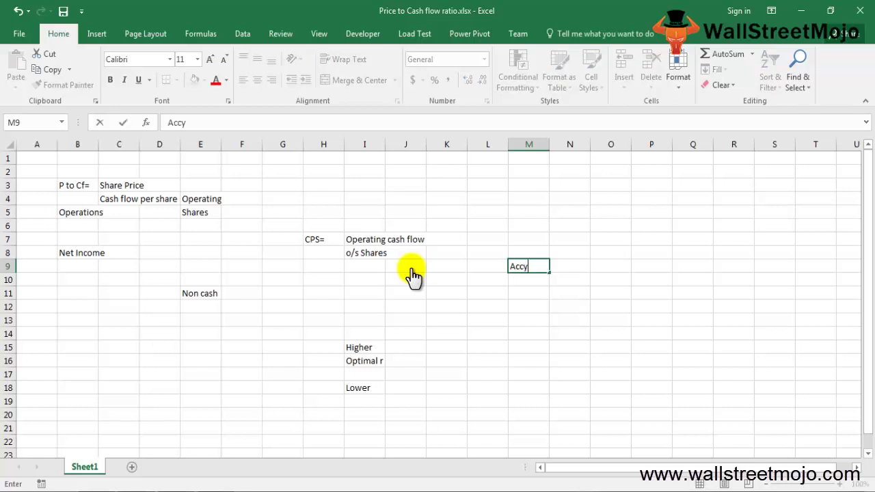
key(BackSpace)
text(urate)
key(Return)
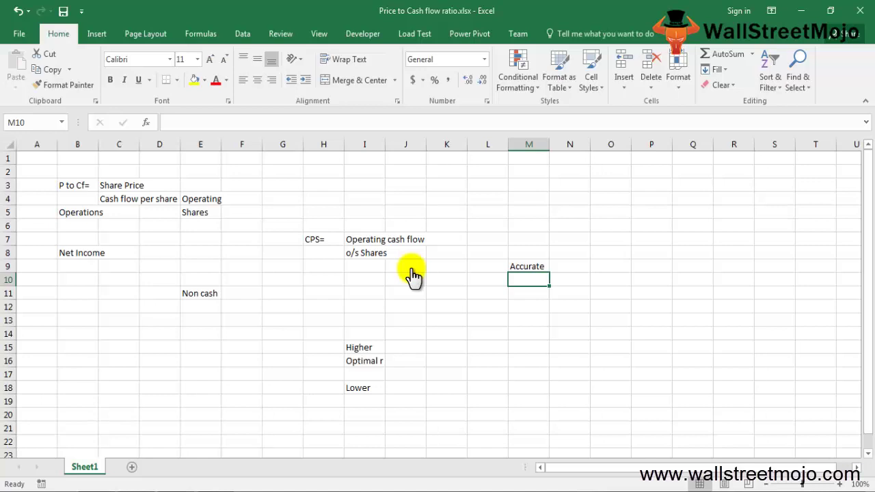
Enter the label "Grid" in cell M11, two rows below "Accurate"
key(Down)
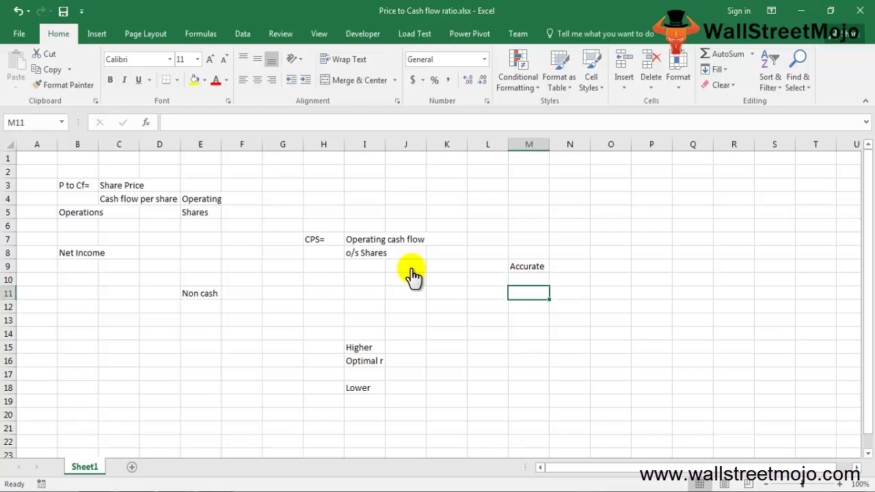
text(Grif)
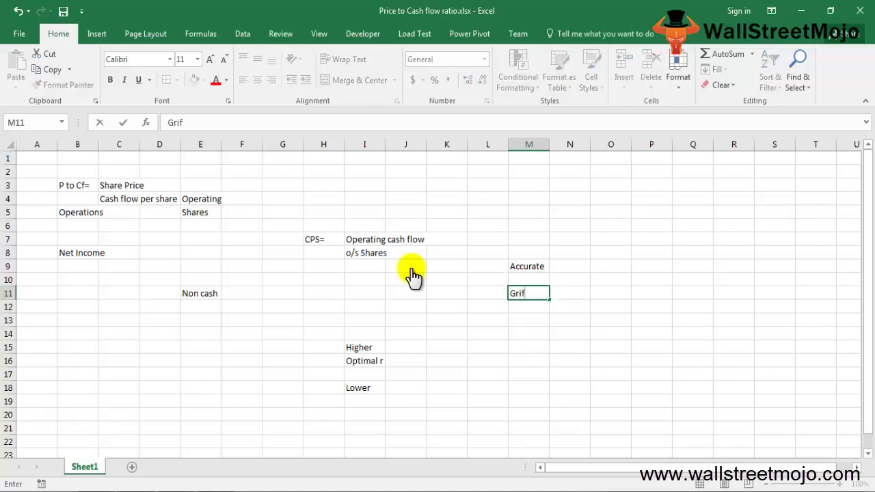
key(BackSpace)
text(d)
key(Return)
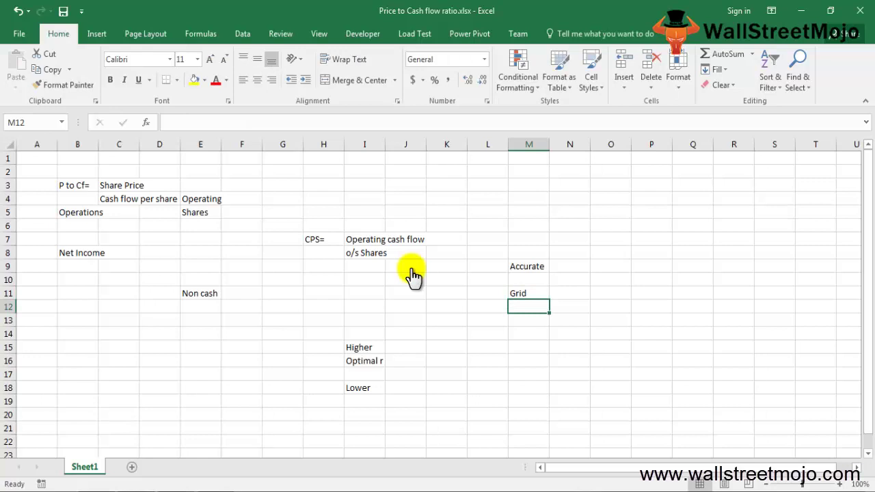